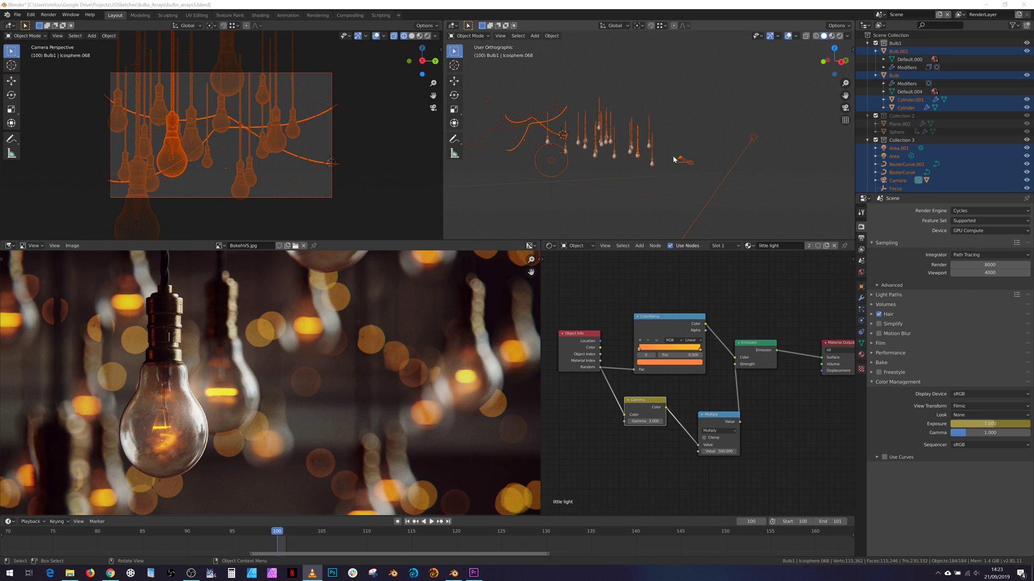
Step: Examine the bulbs and background bokeh in the BokehVS.jpg reference image up close
scroll(279, 326, up, 3)
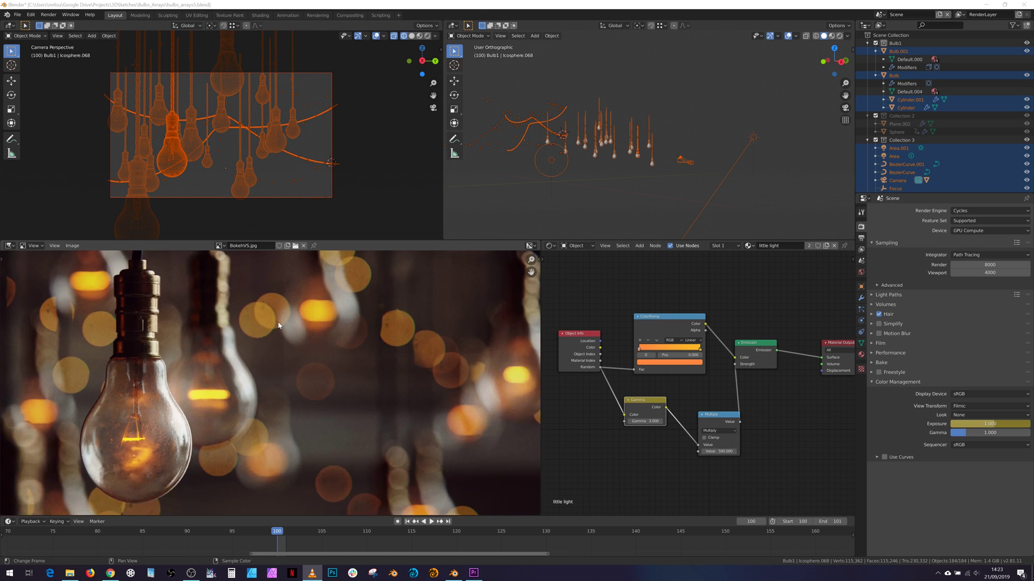
scroll(279, 325, down, 1)
middle_drag(308, 299, 290, 314)
Step: Switch to Chrome and view the cutlery bucket and radiator photos from the Flickr bokeh search results
key(alt+Tab)
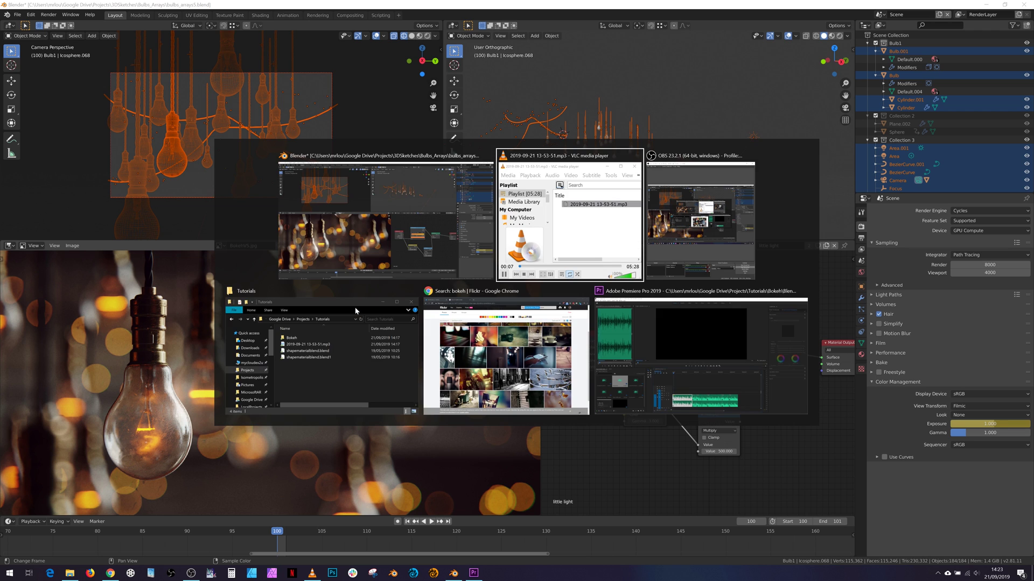
click(516, 330)
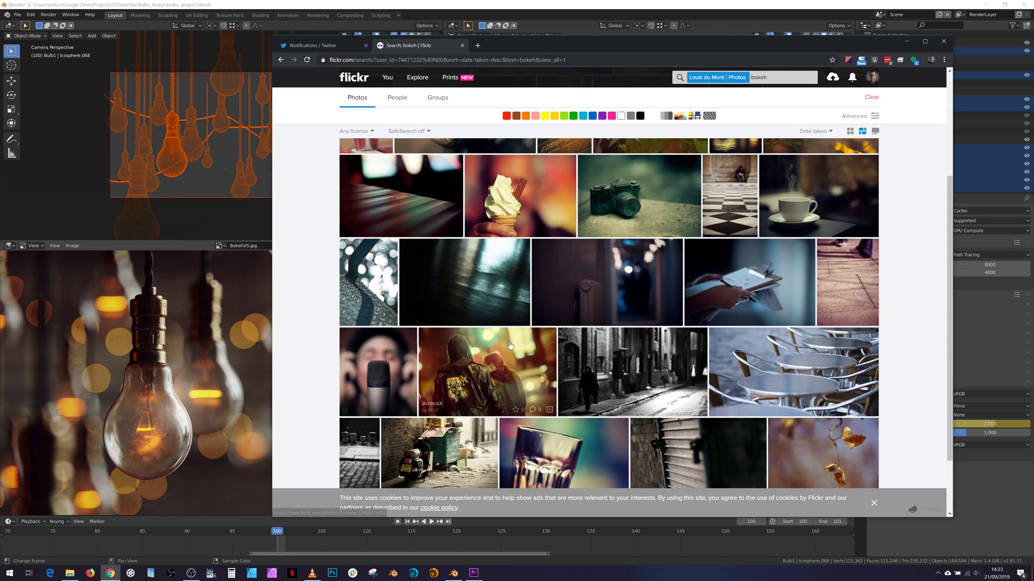
scroll(384, 276, up, 5)
click(384, 275)
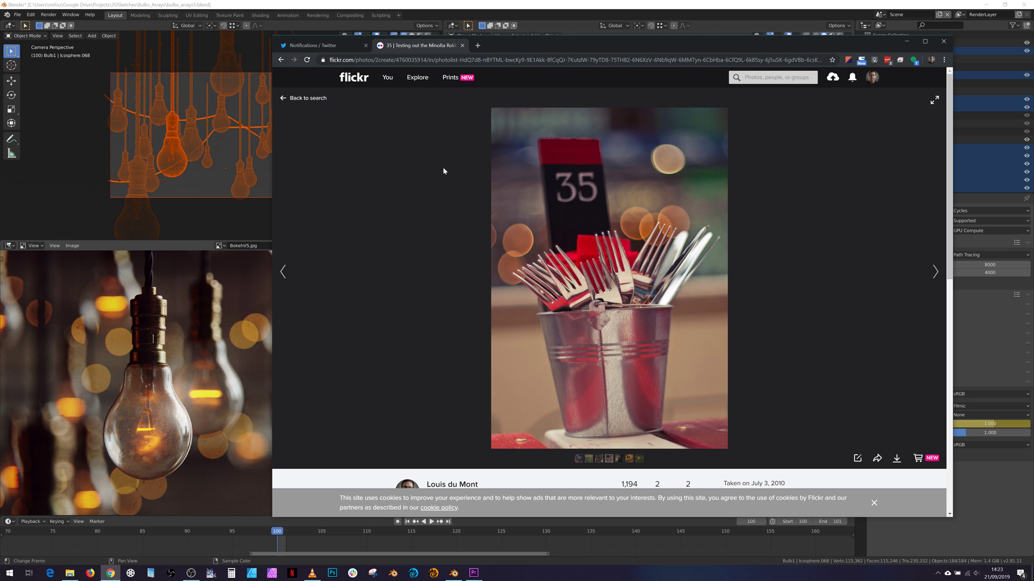
click(312, 99)
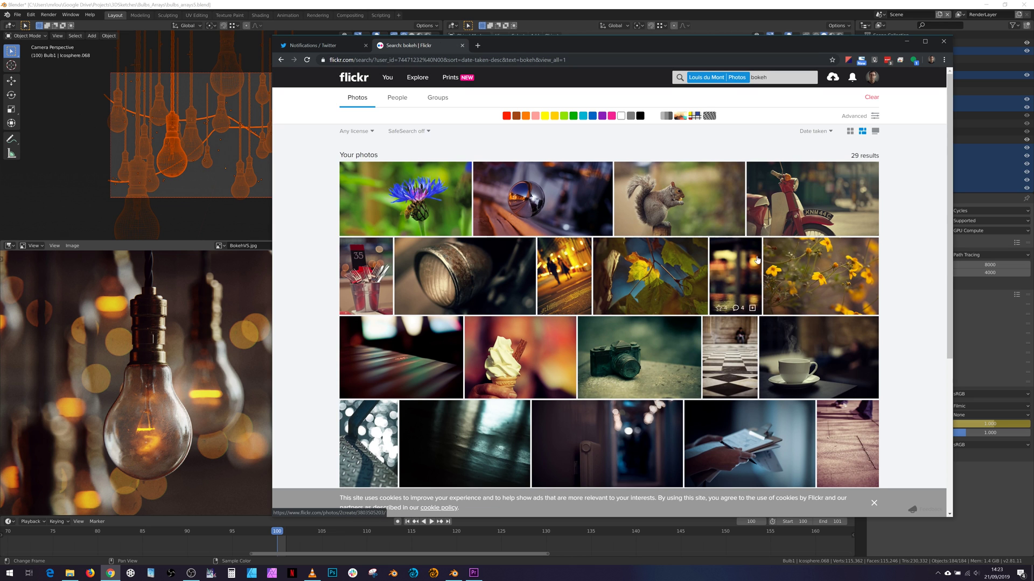
scroll(648, 324, down, 3)
click(648, 323)
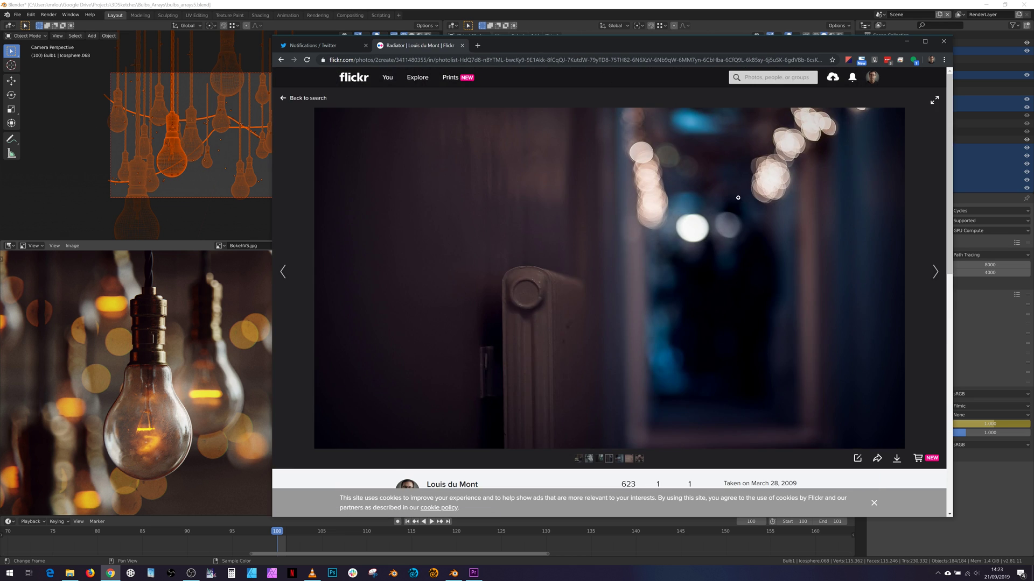
click(293, 98)
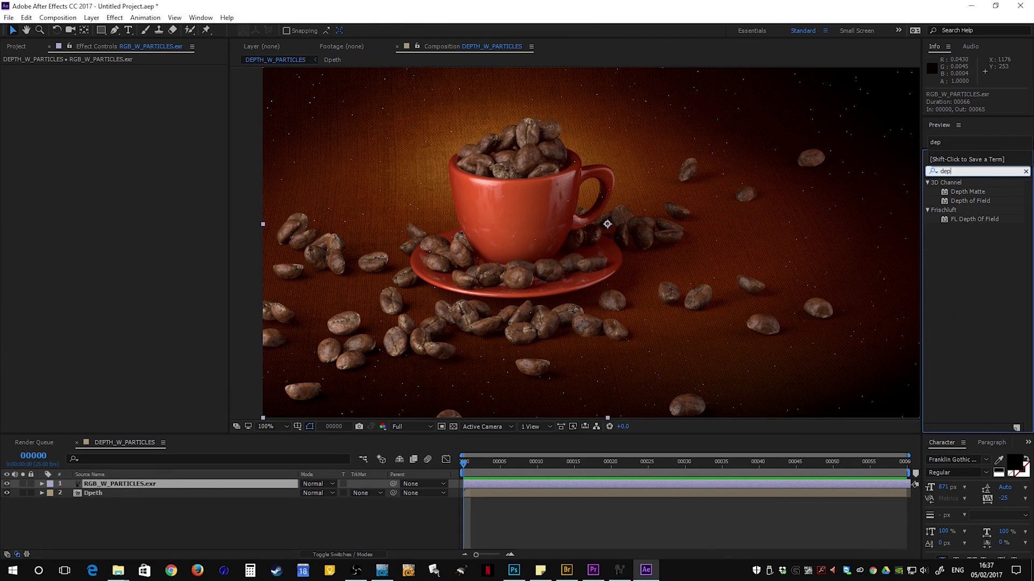
Step: In After Effects, apply FL Depth Of Field to RGB_W_PARTICLES.exr, sample the focal point on the cup's top beans, and raise the blur radius
drag(975, 219, 611, 484)
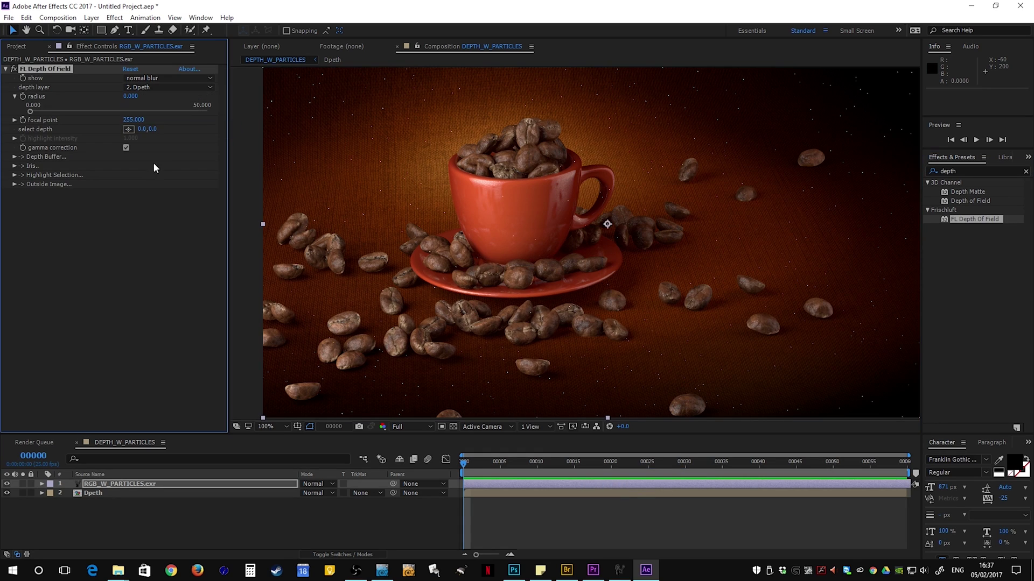
click(128, 130)
click(527, 132)
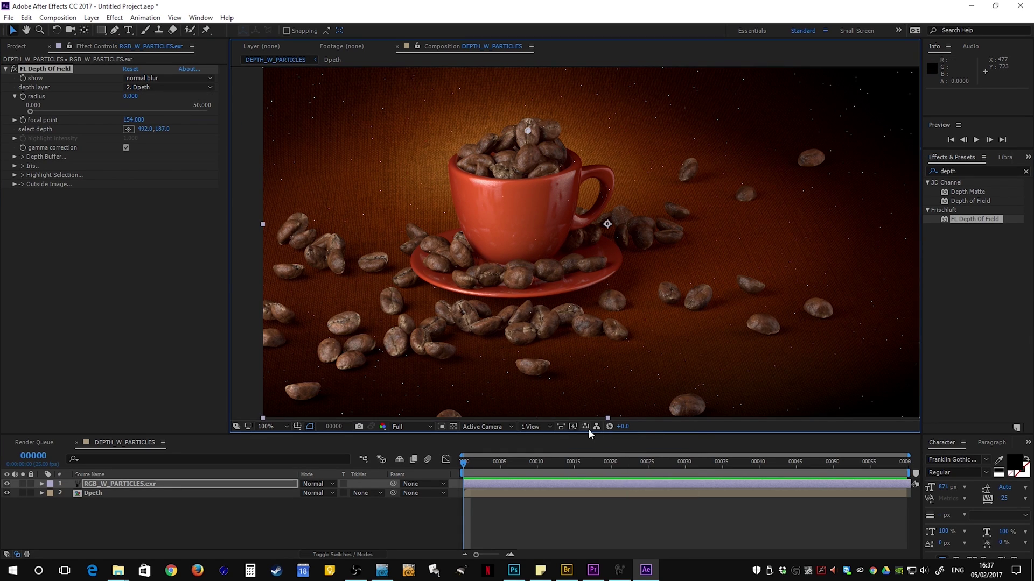
key(ctrl+shift+j)
drag(30, 111, 188, 112)
key(space)
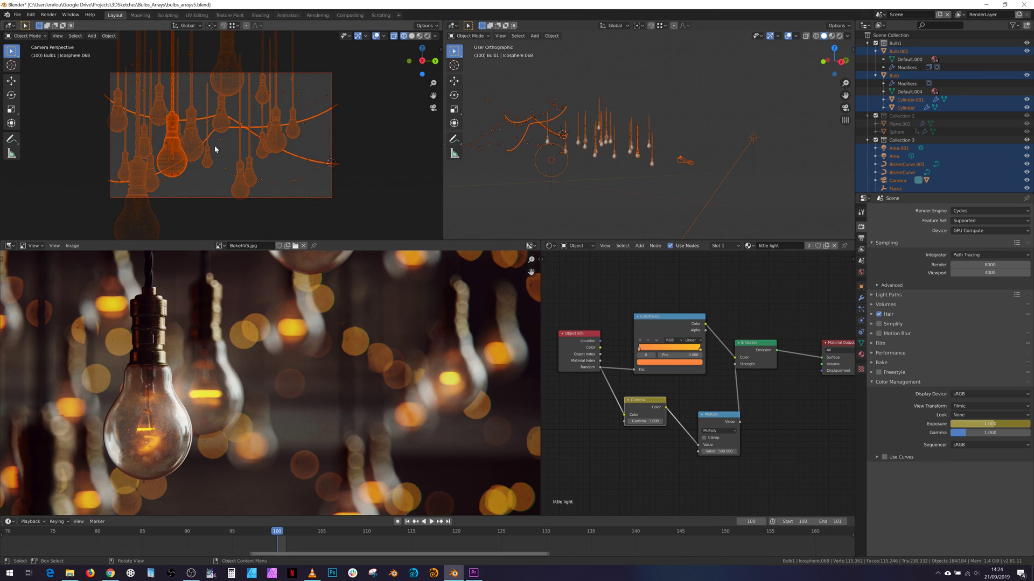
Step: In Blender, display the camera view with Rendered shading and hide its overlays
click(427, 36)
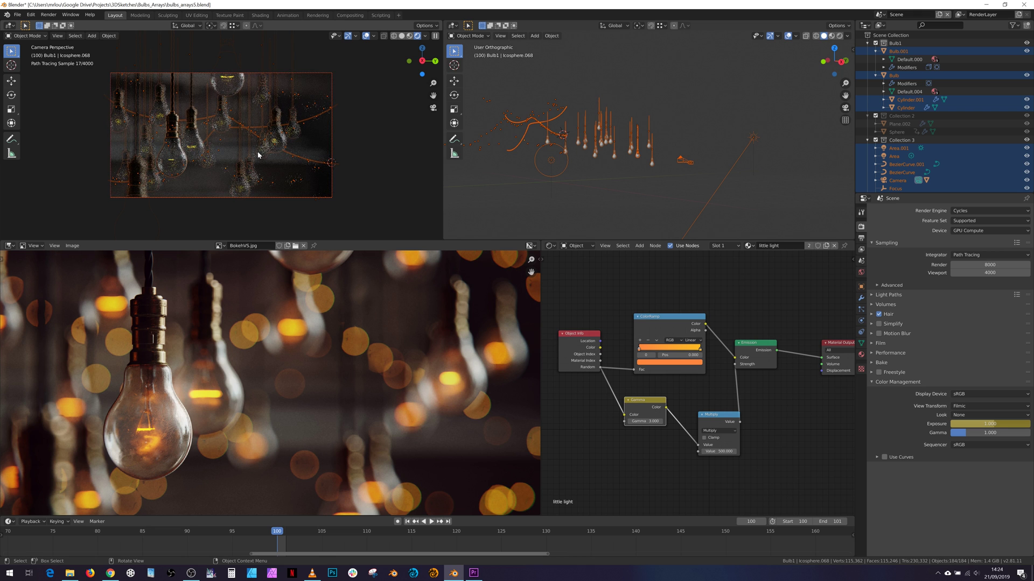
click(366, 37)
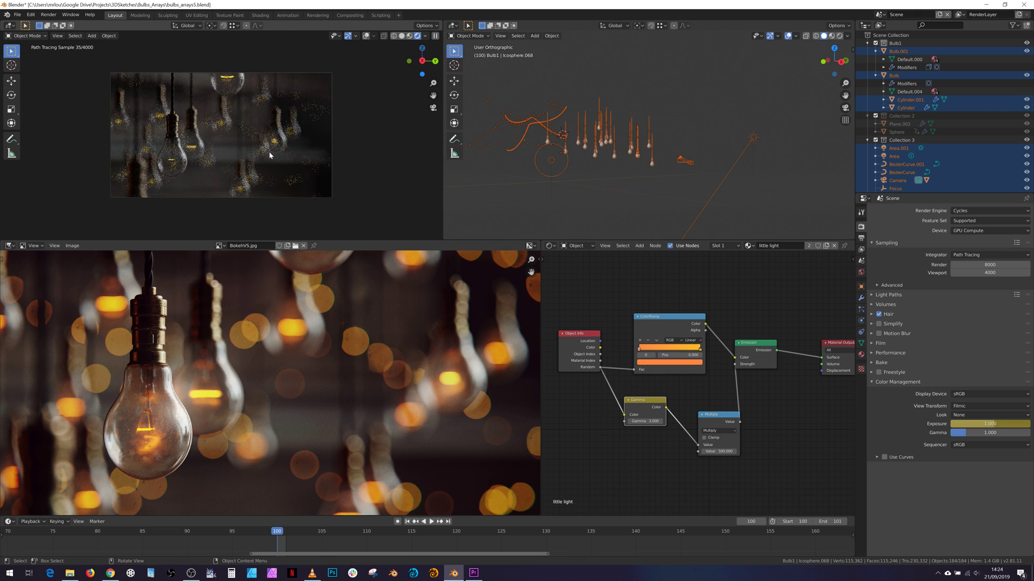
scroll(269, 155, up, 1)
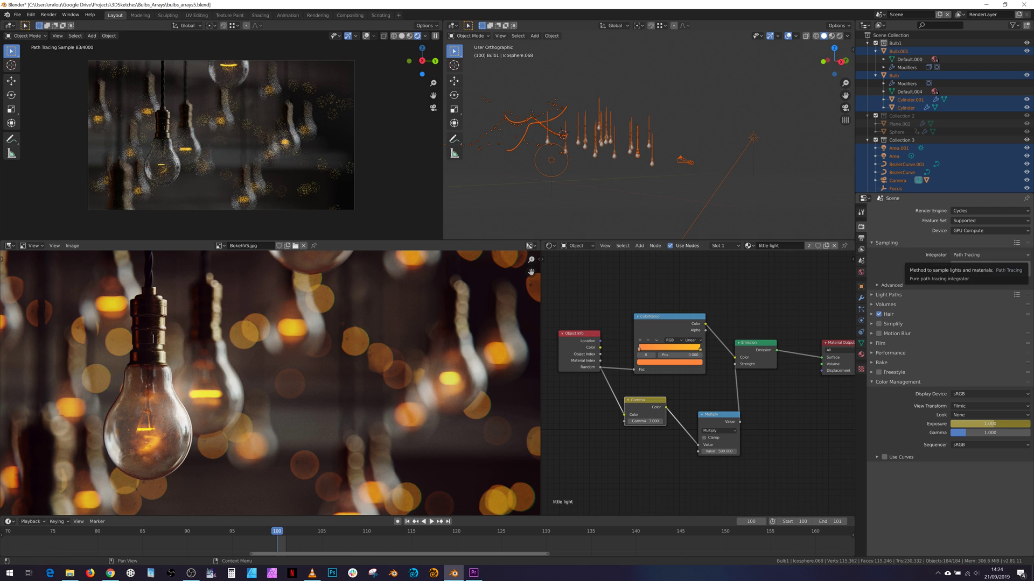
Step: Switch to Chrome, open the profile's Twitter post asking which bulb image looks more real, and compare images A and B enlarged
click(109, 574)
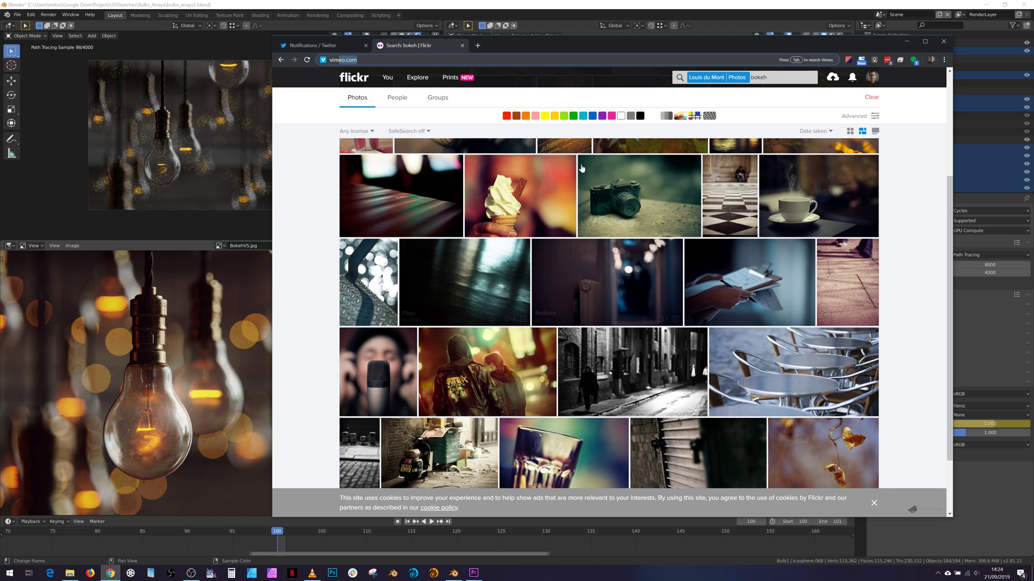
click(332, 41)
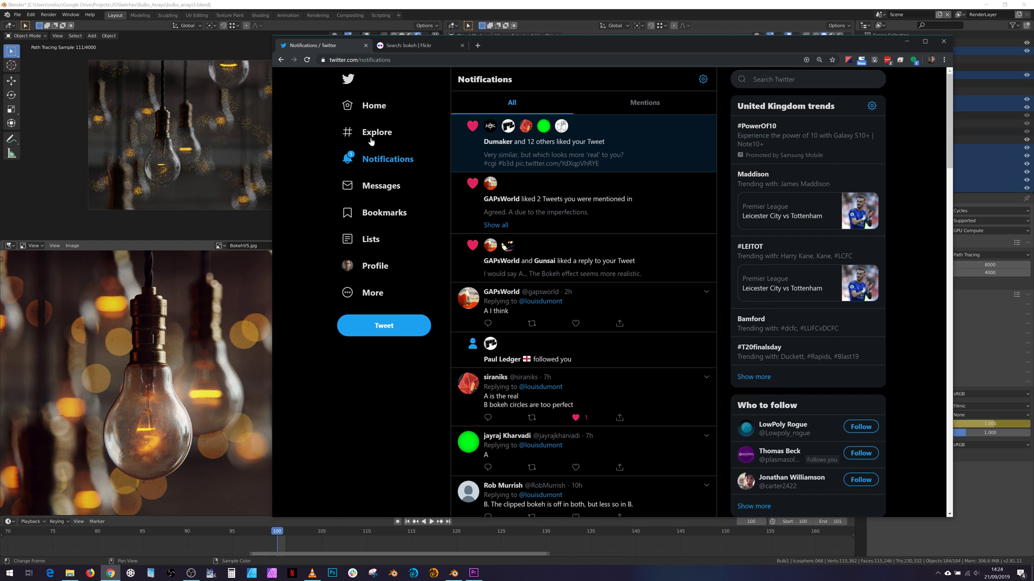
click(373, 268)
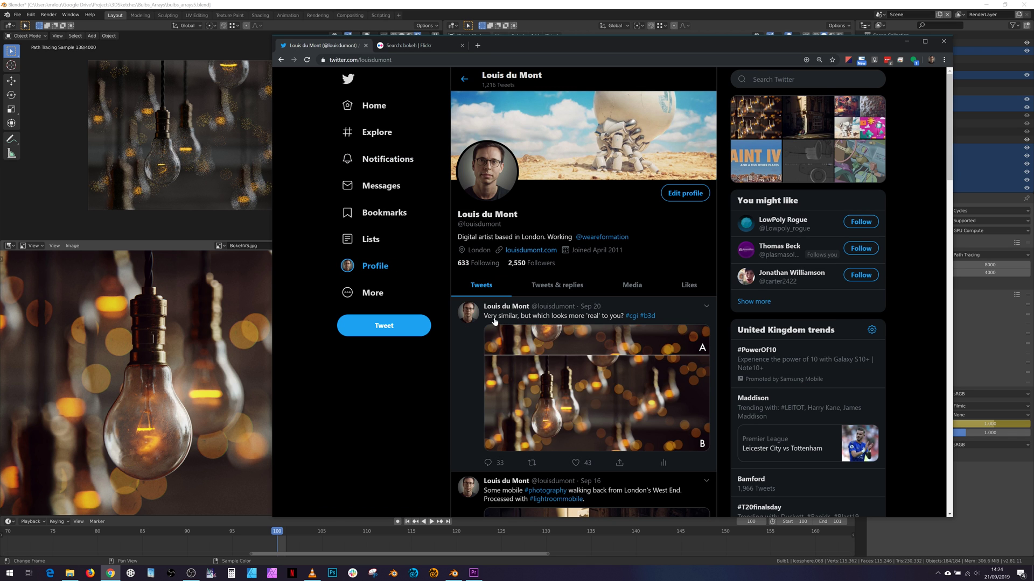
click(494, 321)
drag(751, 50, 562, 3)
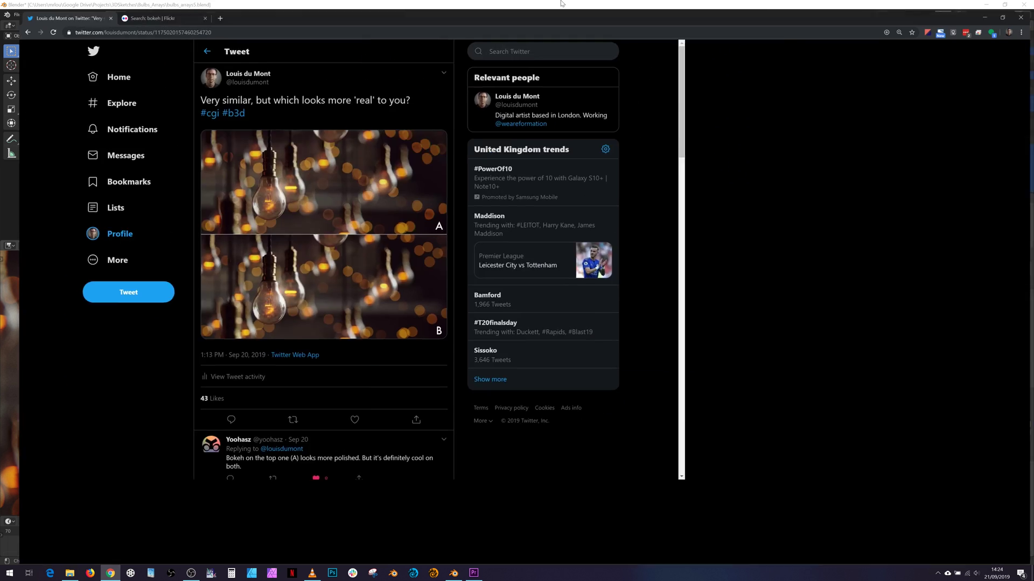
click(519, 200)
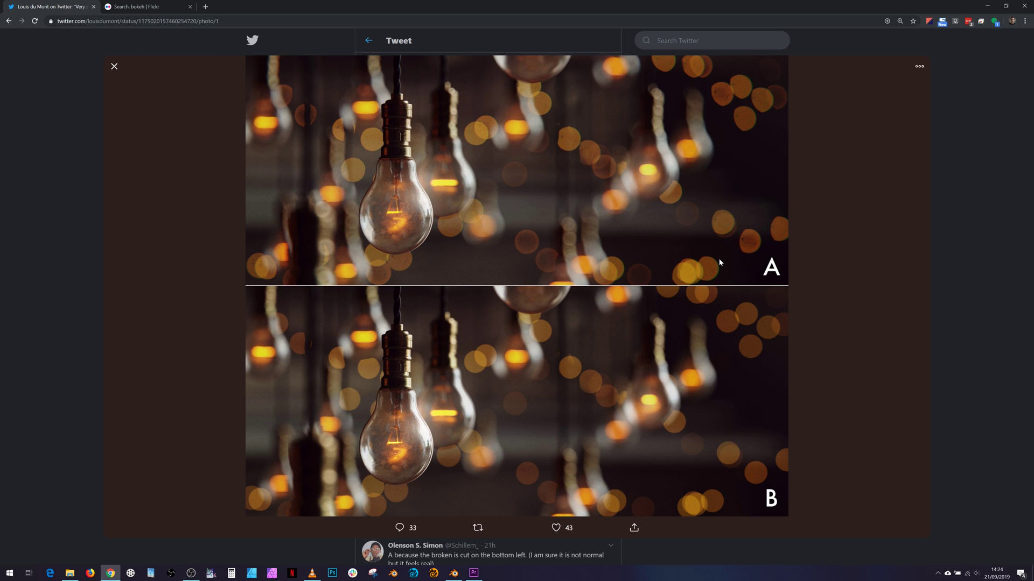
click(968, 269)
Step: Read through the replies to the A/B bulb comparison post
scroll(624, 456, down, 7)
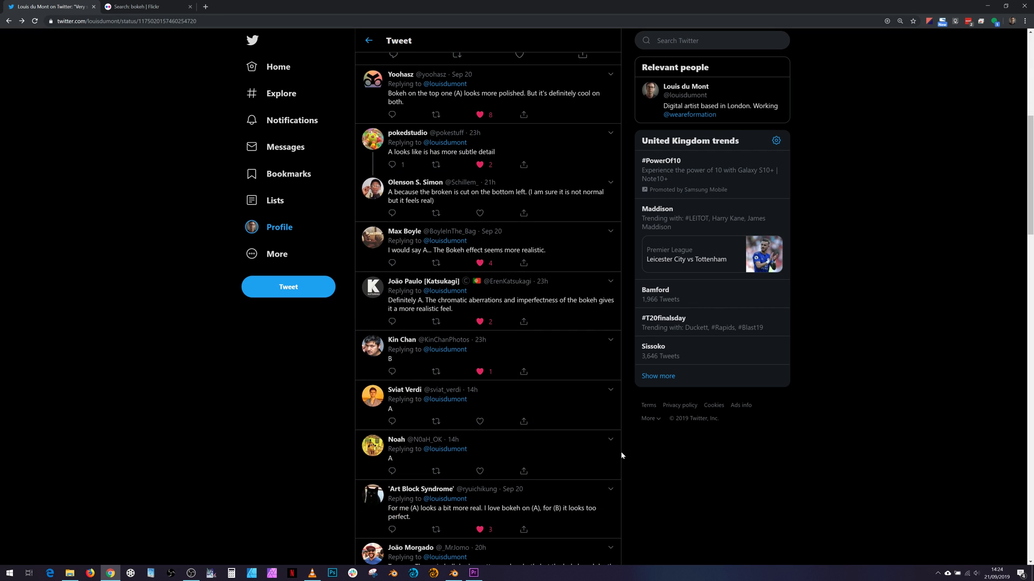
scroll(622, 455, down, 7)
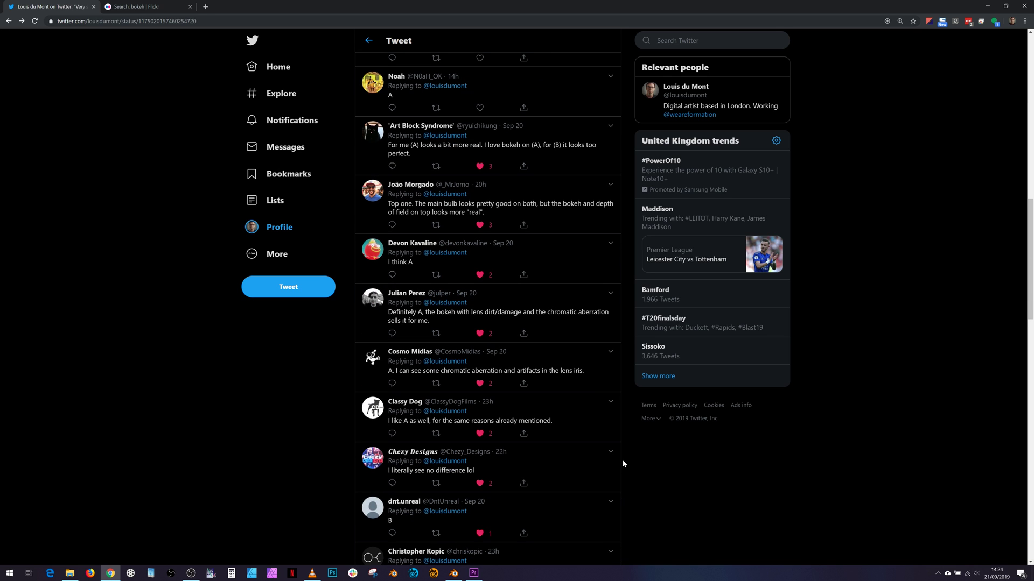
scroll(623, 464, down, 2)
scroll(623, 464, down, 4)
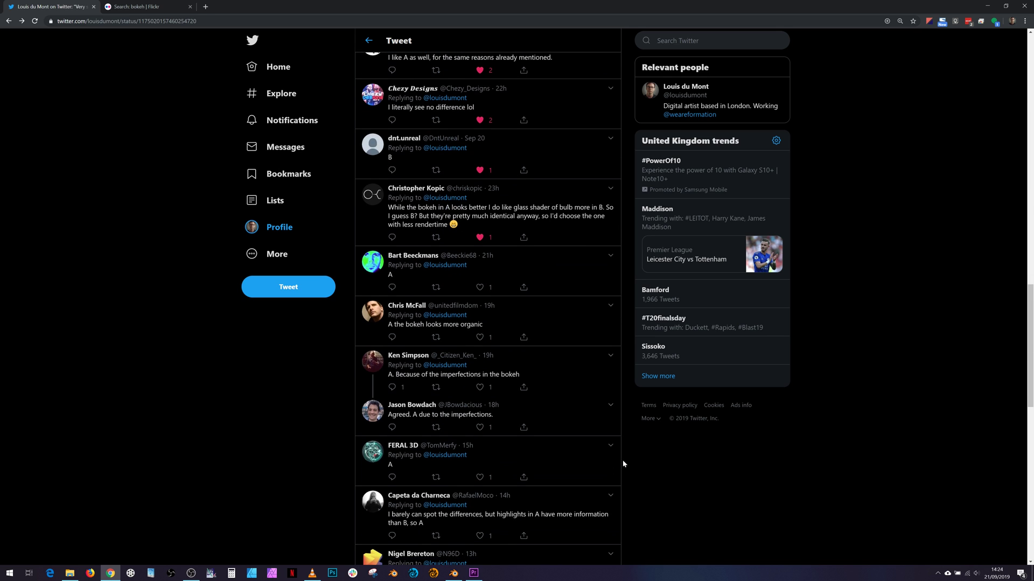
scroll(624, 464, down, 5)
scroll(624, 464, down, 6)
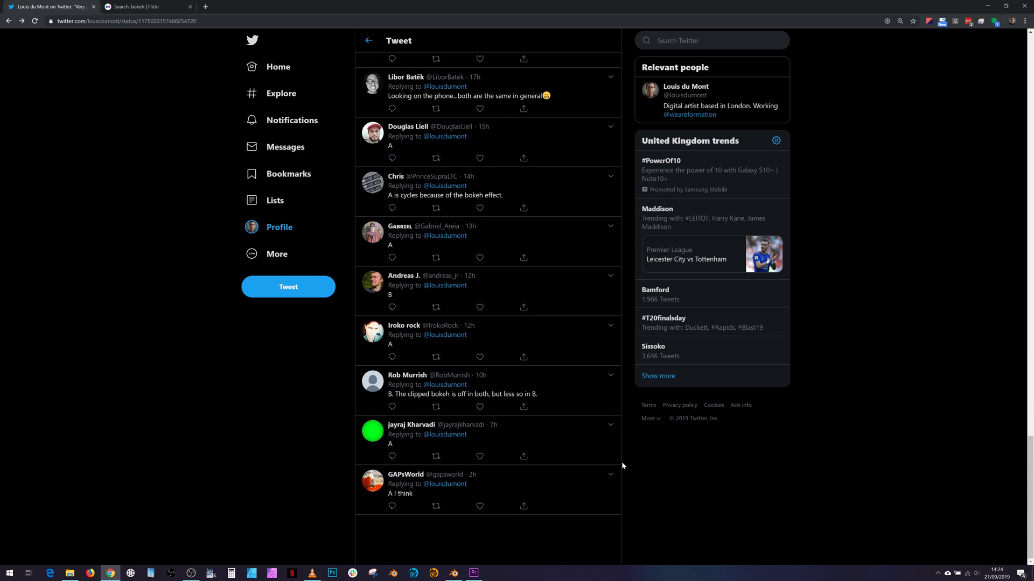
scroll(622, 464, up, 19)
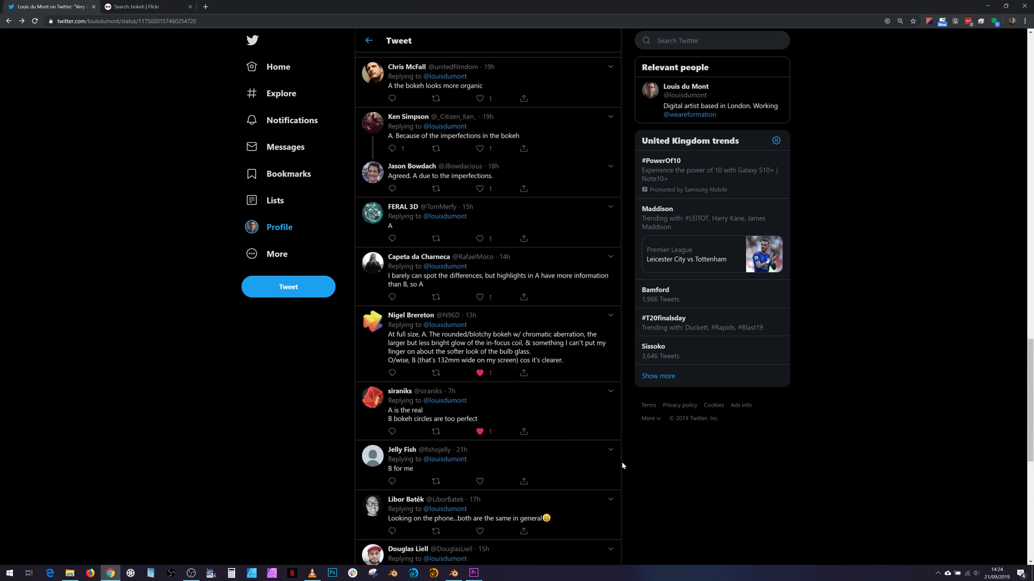
Step: View the Thames Edge photo on Flickr, and return to the bulb scene in Blender
click(129, 8)
key(ctrl+l)
text(vimeo.com)
drag(952, 11, 900, 40)
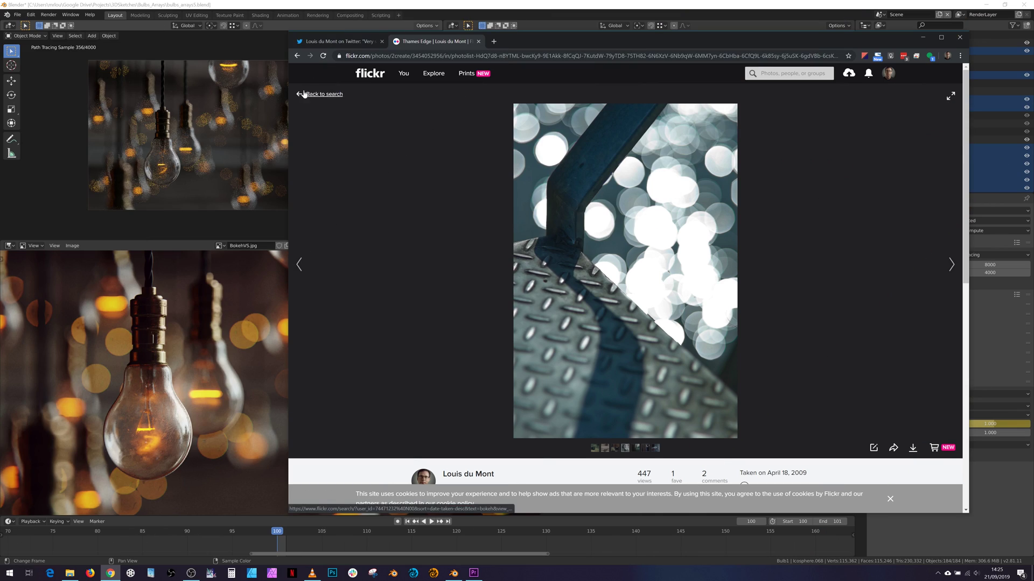
click(332, 3)
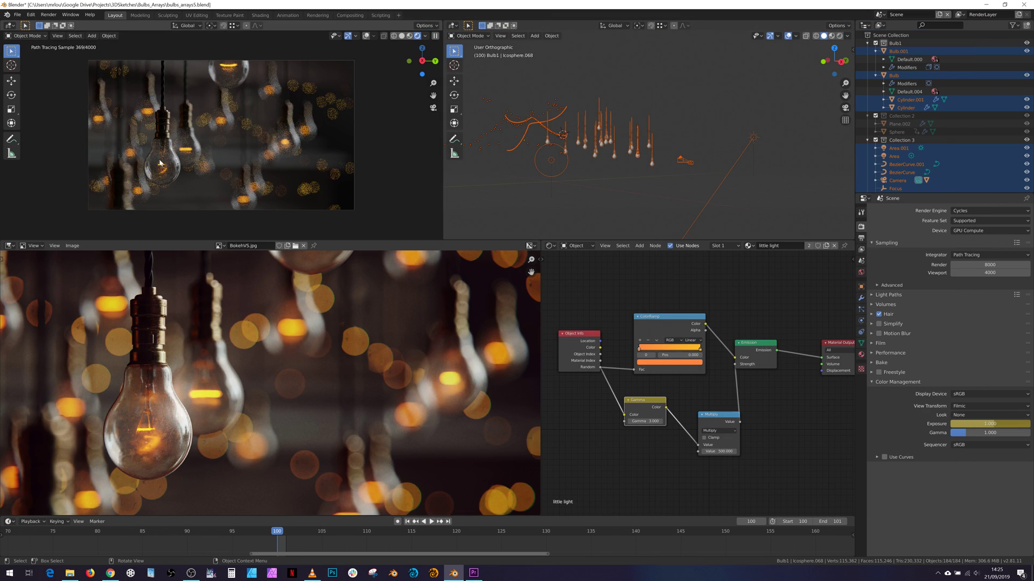
middle_drag(683, 134, 701, 146)
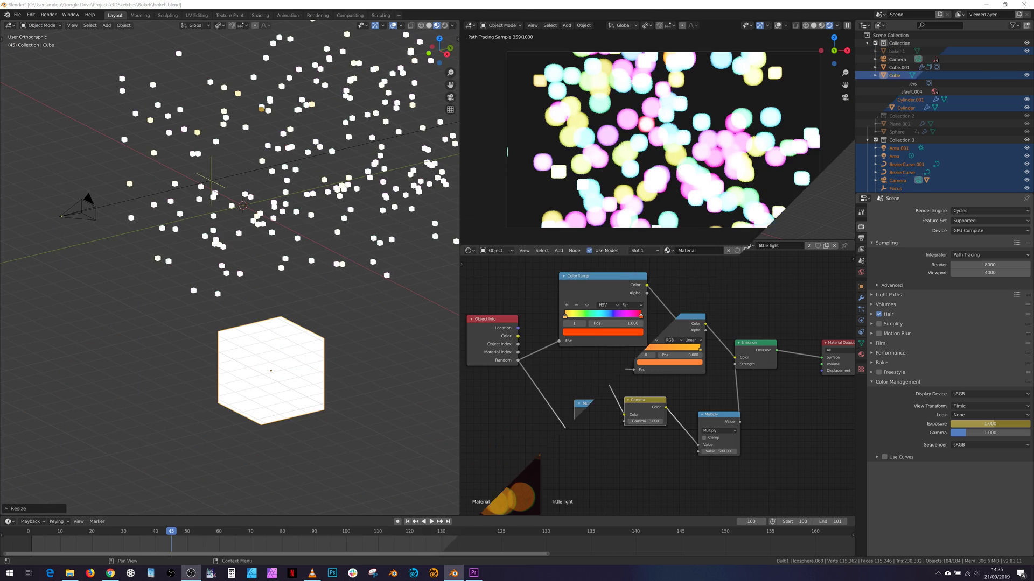
Step: In the bokeh.blend scene, scale the large cube down and edit the Multiply node's value feeding the emission strength
click(257, 369)
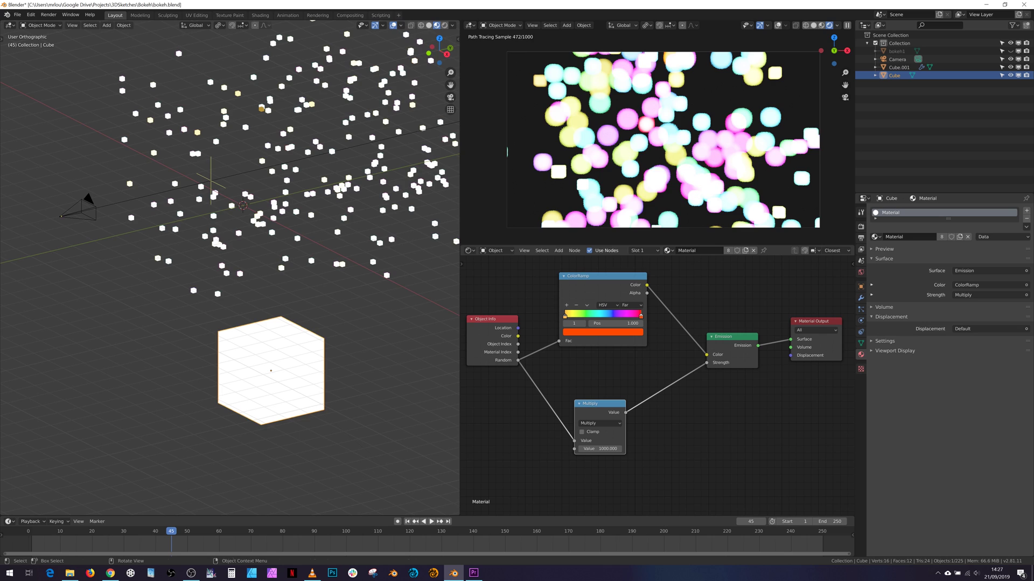
key(s)
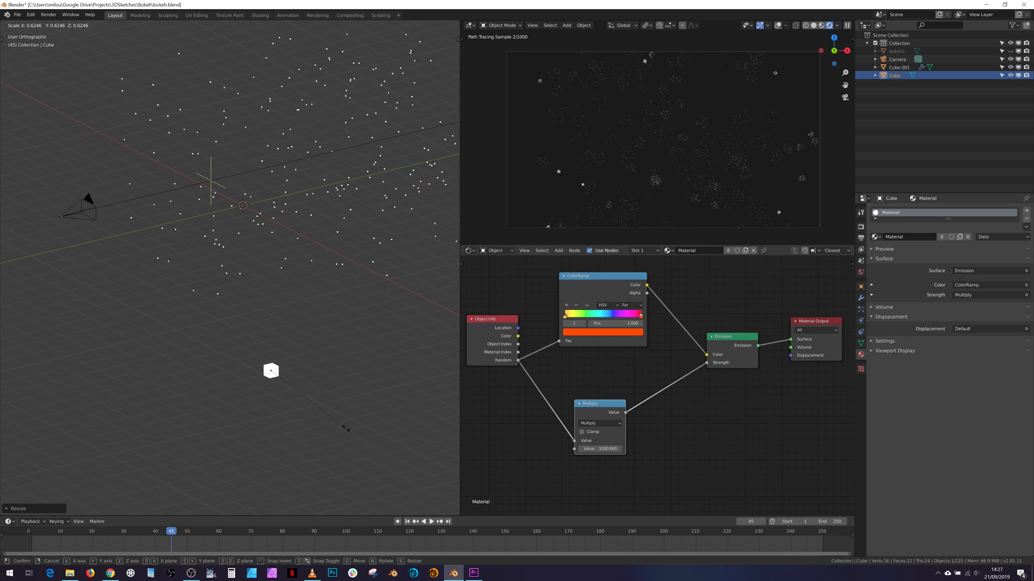
click(300, 393)
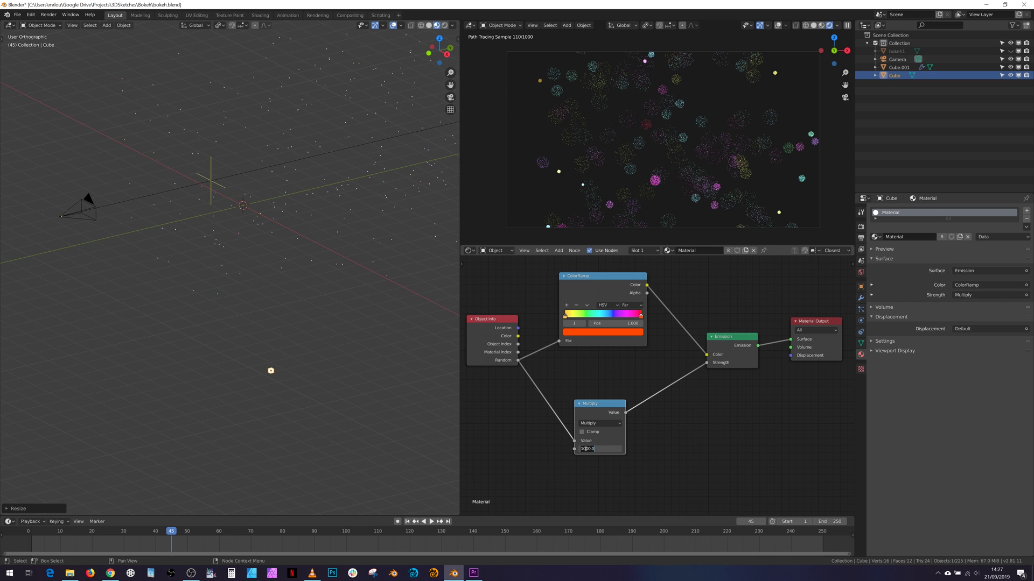
key(Return)
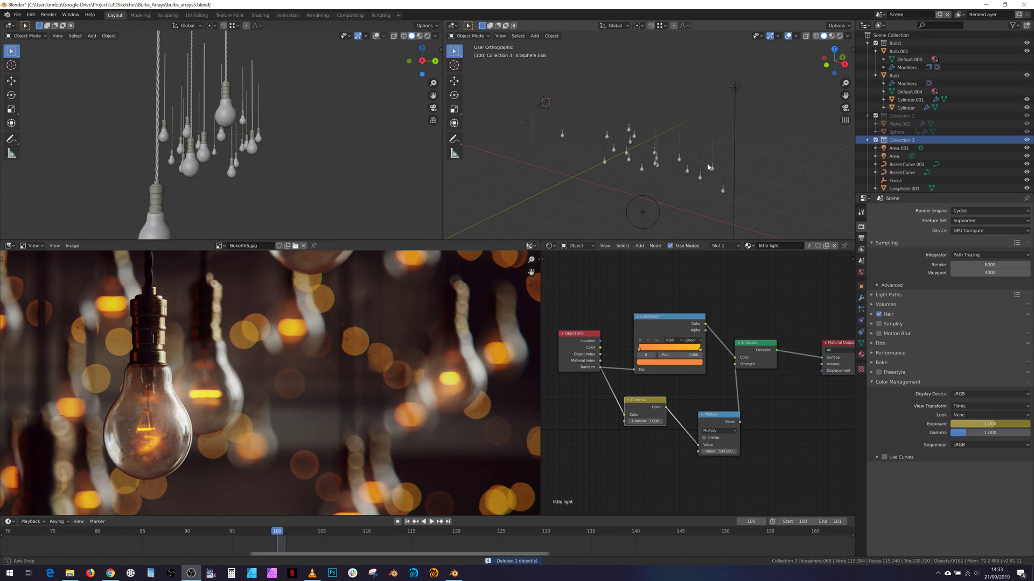
Step: Examine the hanging bulbs and curves of the bulb scene in a maximized 3D view, and deselect everything
key(ctrl+alt+space)
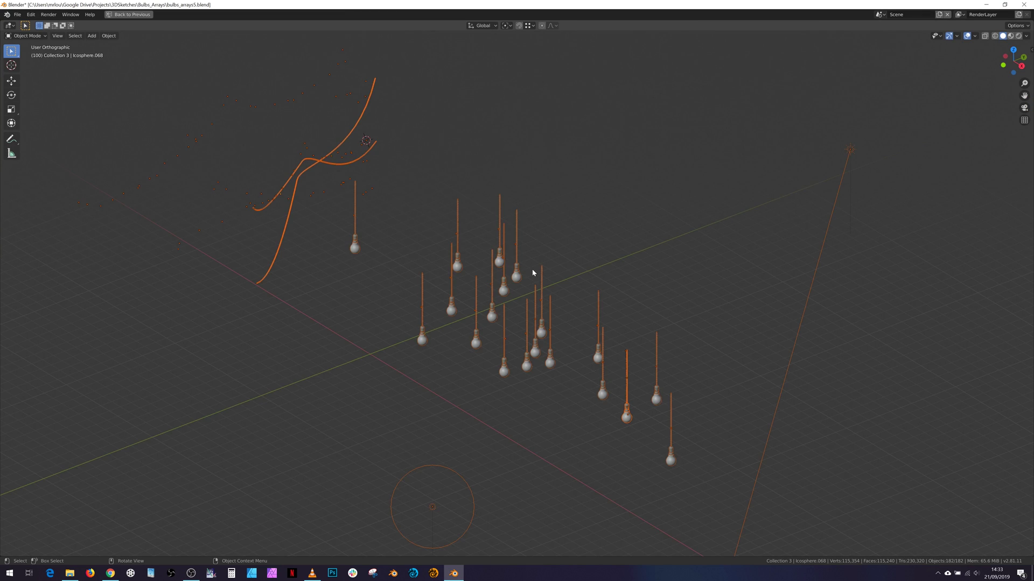
mouse_move(535, 273)
middle_down()
mouse_move(566, 258)
mouse_move(528, 266)
middle_up()
scroll(526, 264, up, 3)
shift+middle_drag(337, 219, 480, 263)
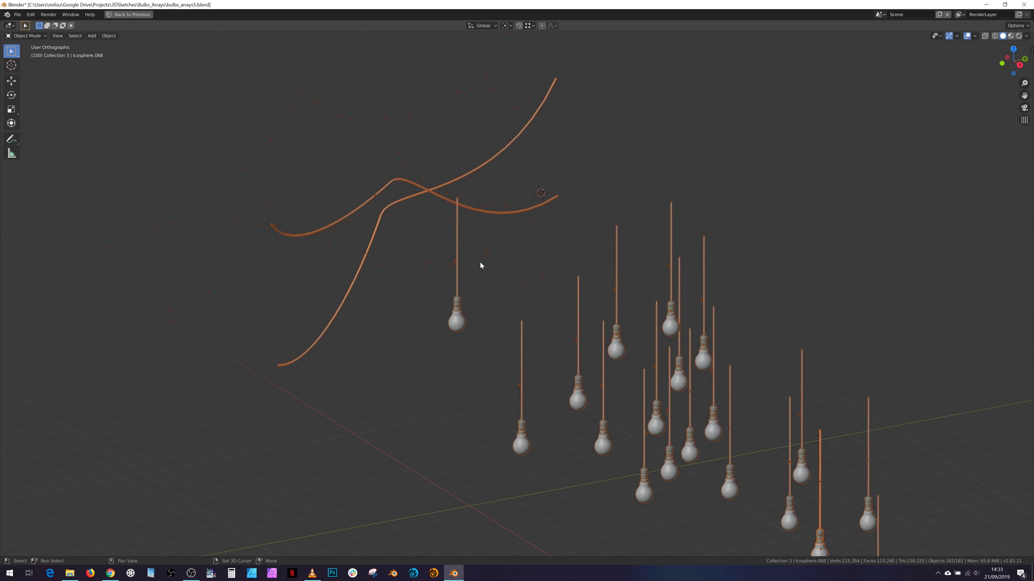
scroll(598, 281, down, 5)
middle_drag(597, 282, 531, 259)
key(alt+a)
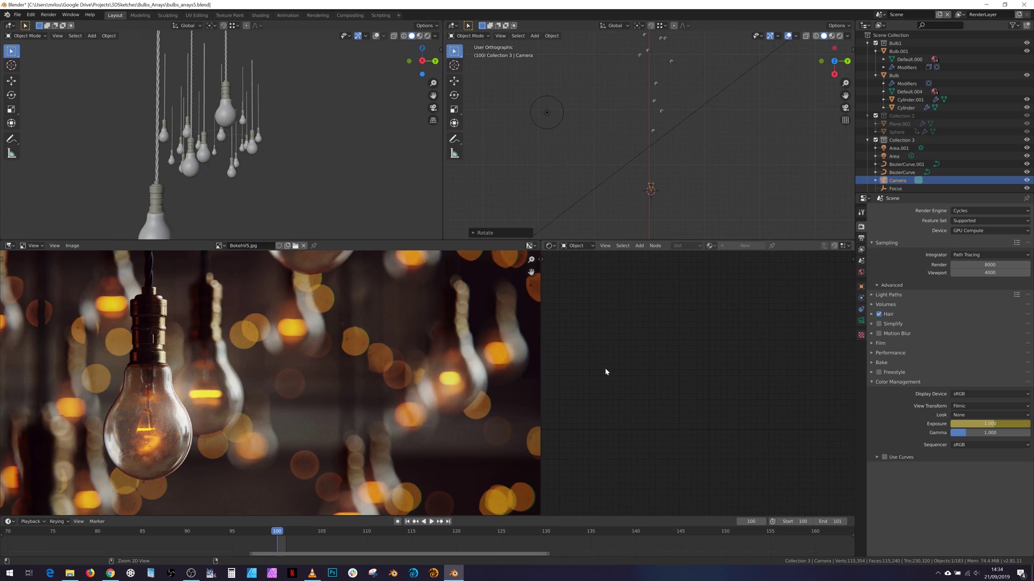
Step: Enlarge the two 3D viewports, look through the scene camera, and set its focal length to 100 mm
drag(369, 240, 376, 324)
key(KP_0)
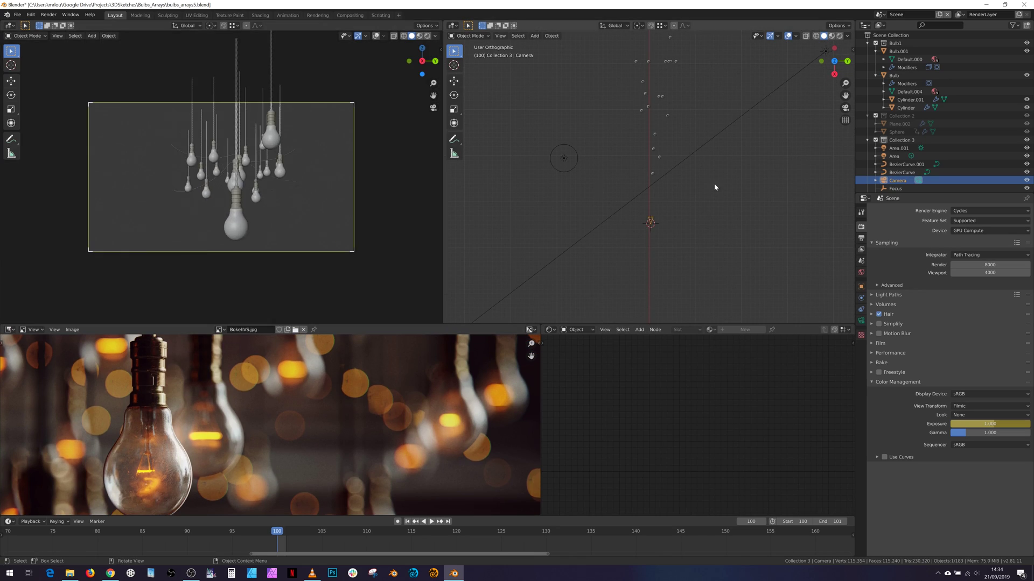
middle_drag(716, 187, 797, 132)
click(861, 320)
key(Return)
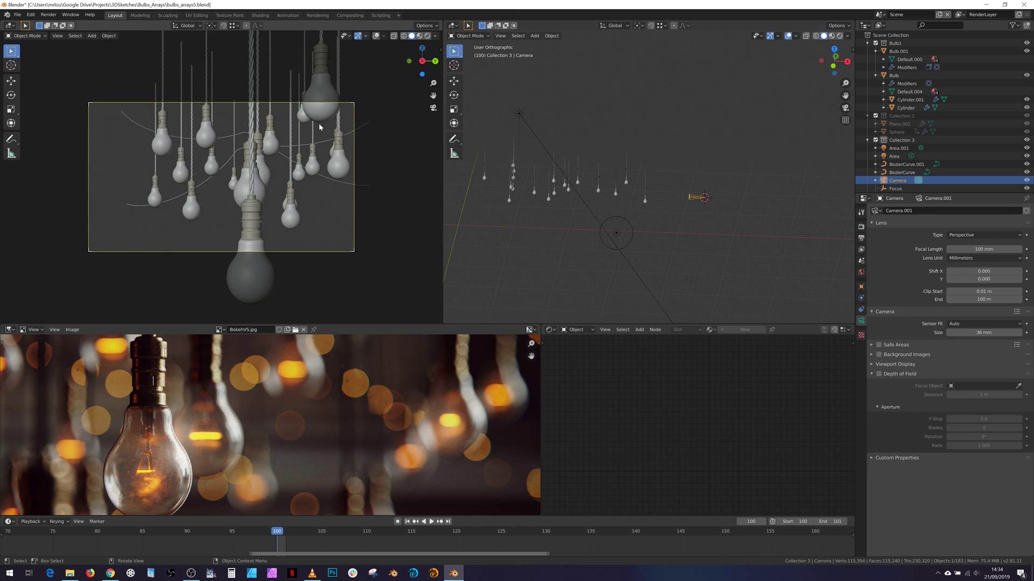
Step: Reposition the camera in its own view, and move it along the X axis to reframe the hanging bulbs
key(g)
click(438, 163)
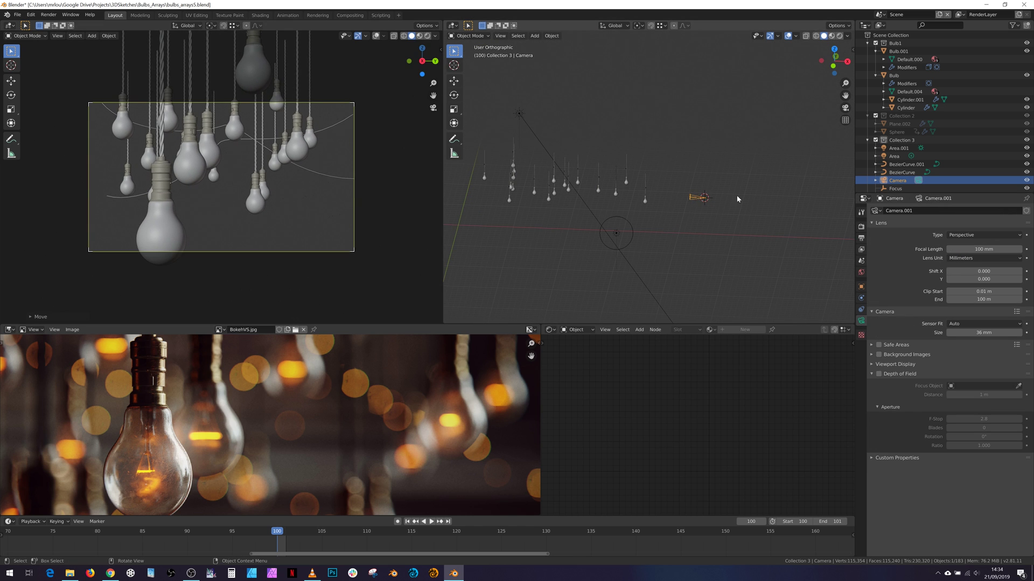
key(g)
key(x)
click(725, 226)
Step: Tilt the camera slightly in the front view, and adjust its position in the top view
key(KP_1)
key(r)
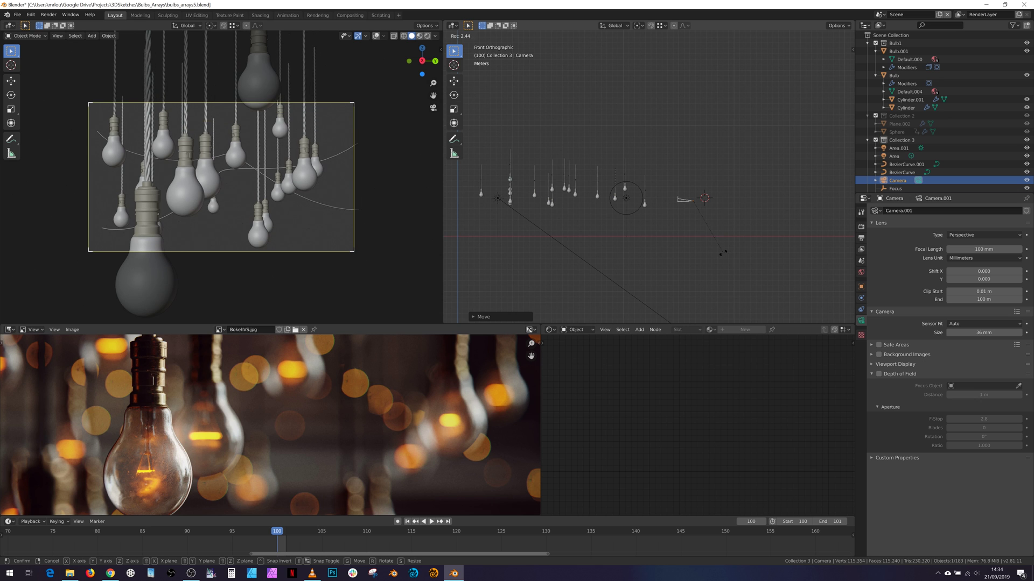
click(725, 253)
key(KP_7)
key(g)
click(688, 210)
Step: Set the camera's focal length to 135 mm, and move the camera farther back from the bulbs
double_click(962, 249)
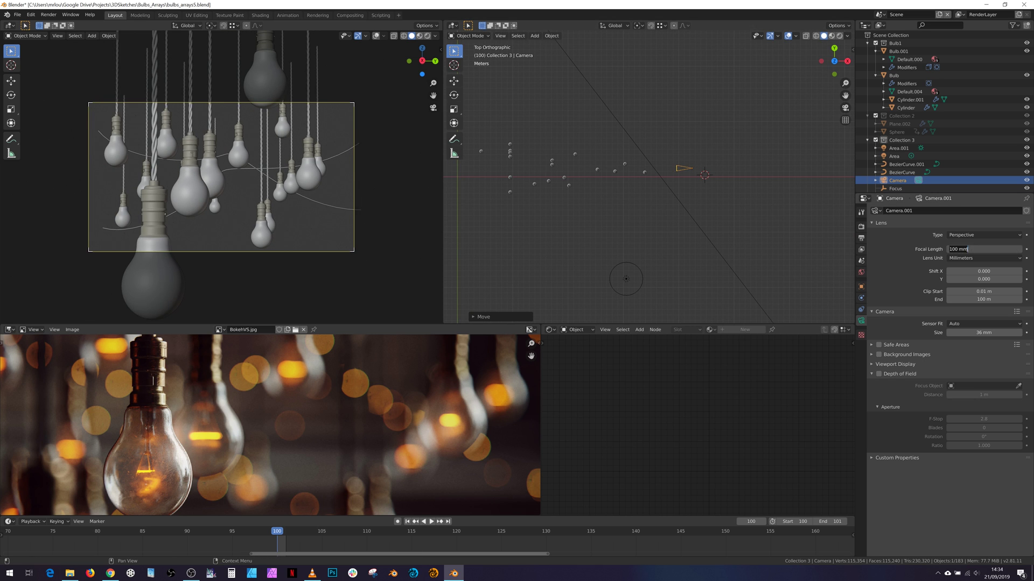
text(135)
key(Return)
key(g)
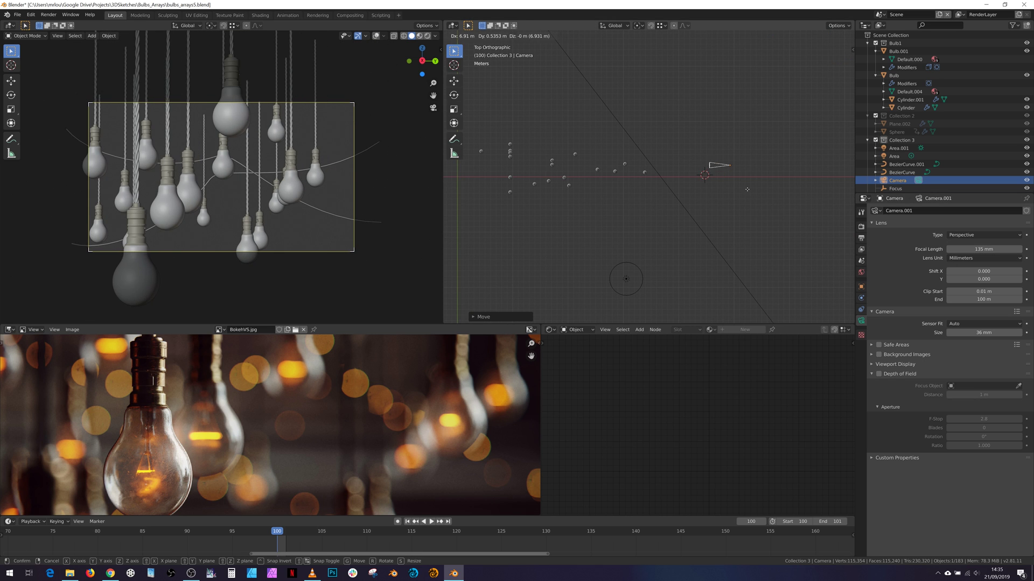
click(745, 190)
Step: Name the plain-axes empty FOCUS, and move it along the X axis in among the hanging bulbs
middle_drag(706, 212, 674, 173)
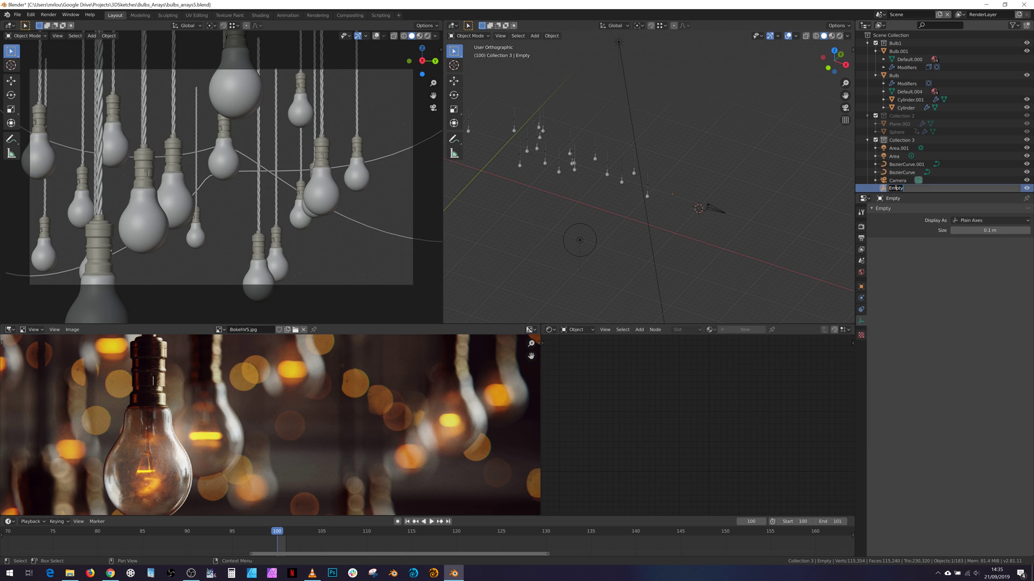
key(Return)
key(KP_7)
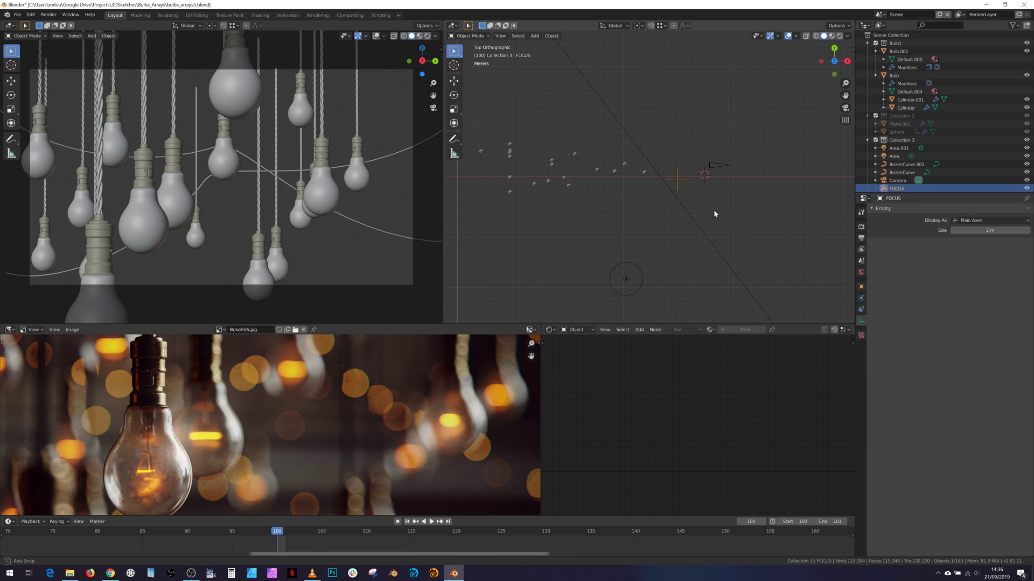
key(g)
key(x)
click(606, 210)
Step: Enable Depth of Field on the camera with the FOCUS empty as its focus object
middle_drag(713, 207, 712, 151)
click(714, 197)
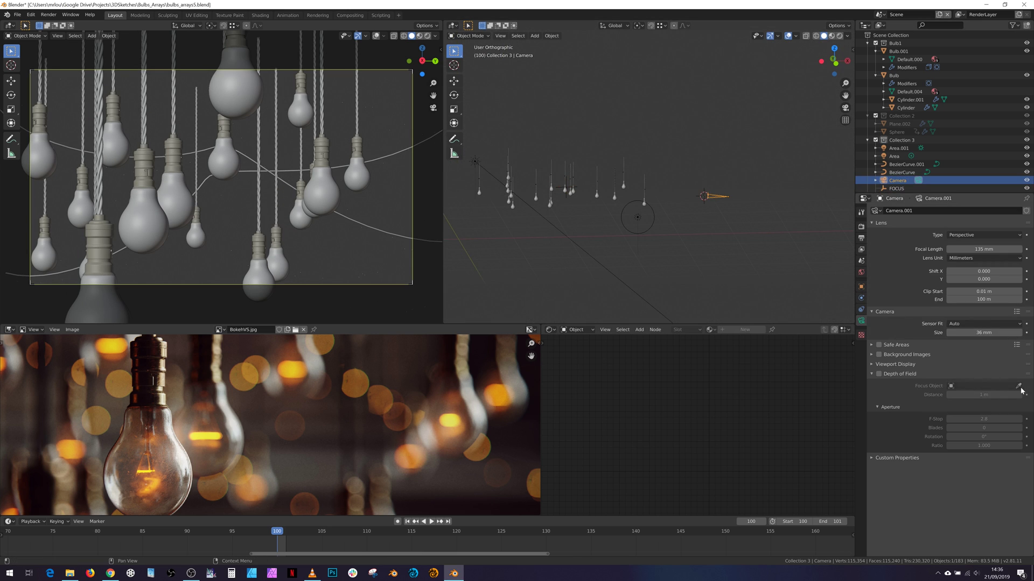
click(564, 184)
click(879, 374)
alt+middle_drag(733, 215, 657, 183)
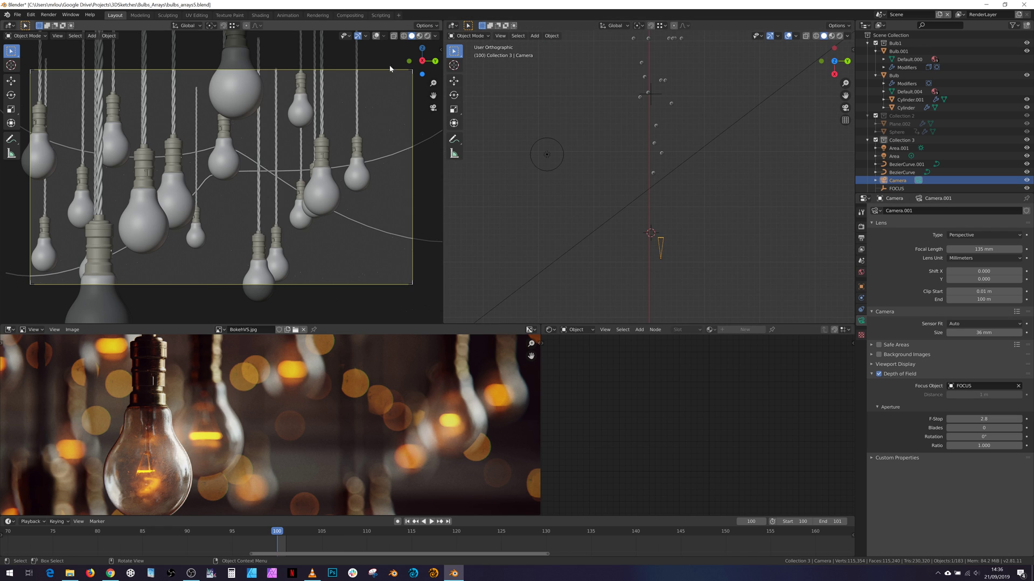
Step: Show the rendered camera view, lower the camera's f-stop to near zero, and move the FOCUS empty closer to the camera
click(417, 36)
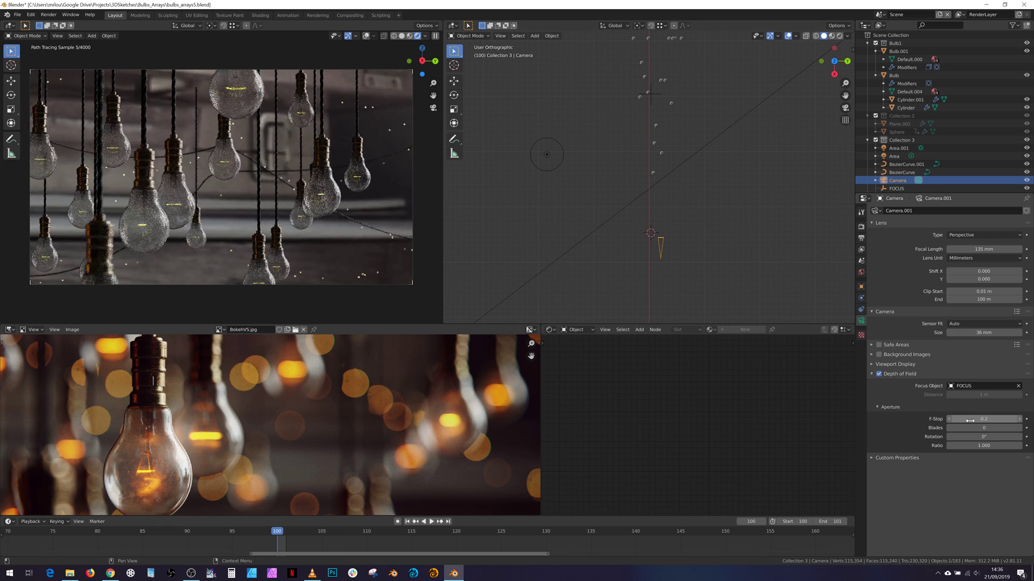
drag(985, 419, 969, 420)
click(658, 97)
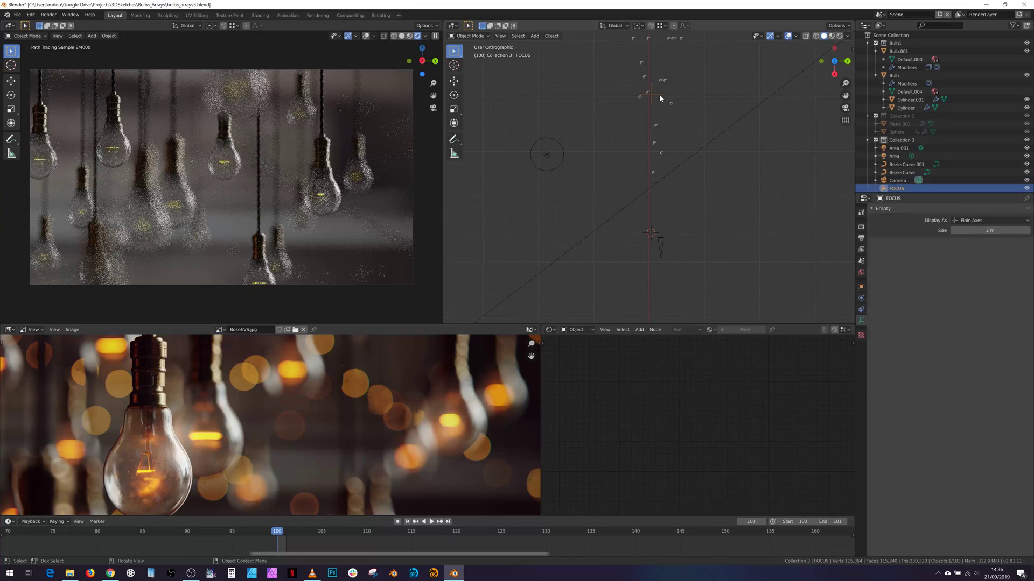
drag(660, 98, 667, 148)
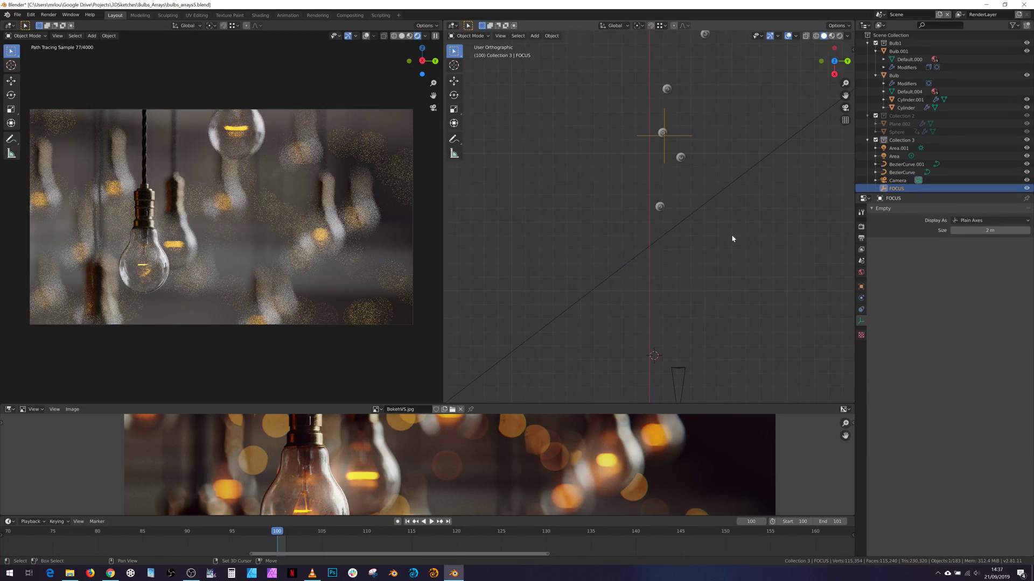
Step: Add a cube at the 3D cursor, near the camera, and check its placement from the front and at an angle
key(shift+a)
mouse_move(662, 172)
click(709, 179)
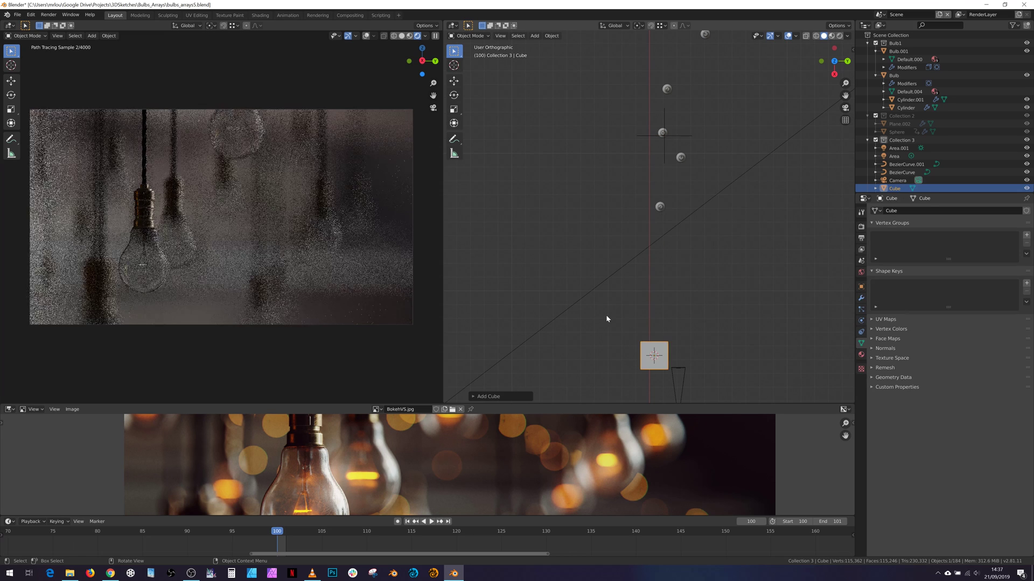
key(KP_1)
middle_drag(681, 309, 684, 286)
shift+middle_drag(762, 293, 641, 285)
key(KP_1)
key(alt+Tab)
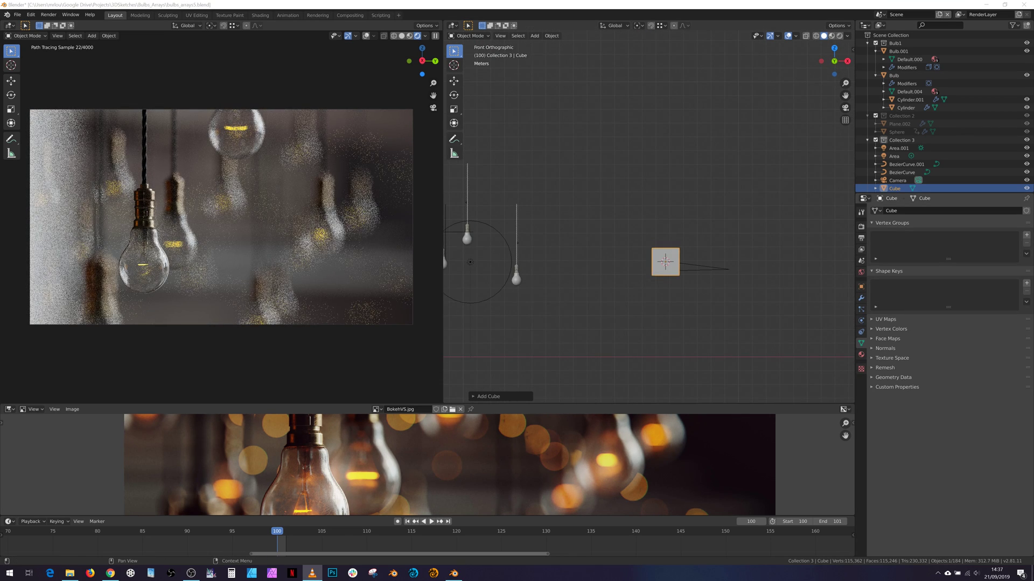
middle_drag(630, 246, 658, 286)
Step: Turn the rendered viewport into a UV Editor, and edit the cube's face that faces the bulbs in Edit Mode
click(10, 26)
click(25, 73)
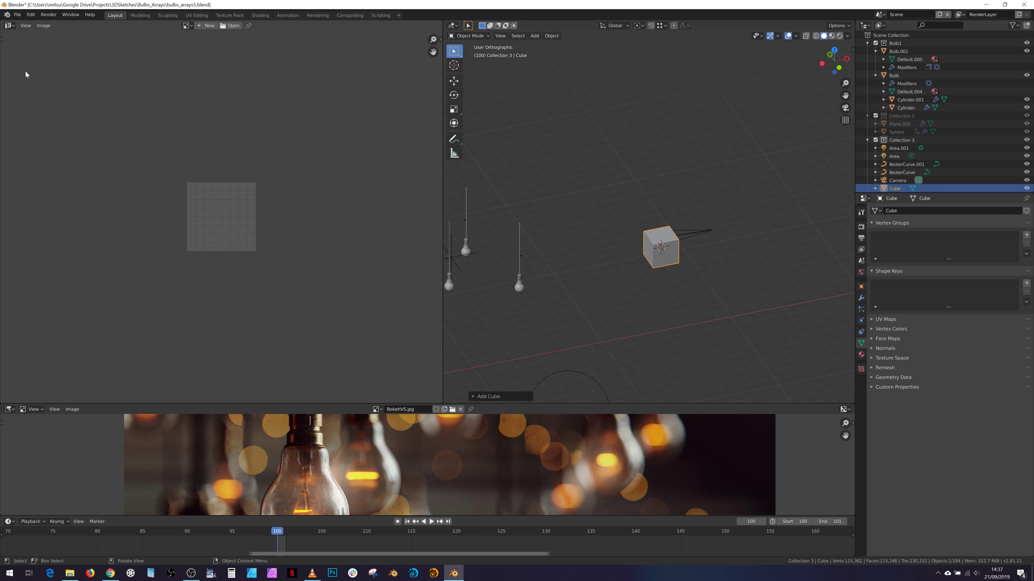
key(Tab)
click(648, 250)
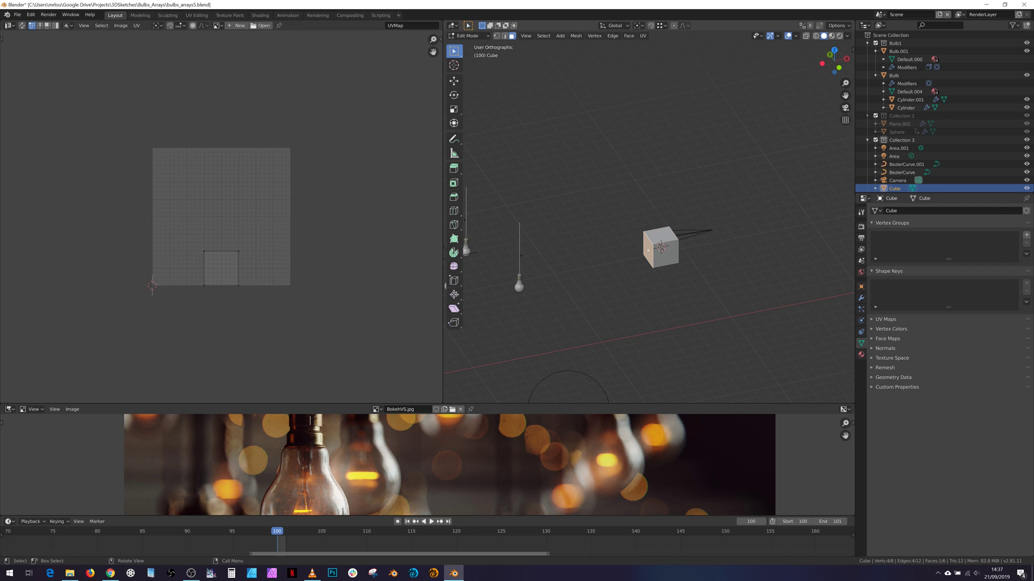
right_click(648, 250)
right_click(645, 248)
click(638, 365)
click(664, 239)
key(a)
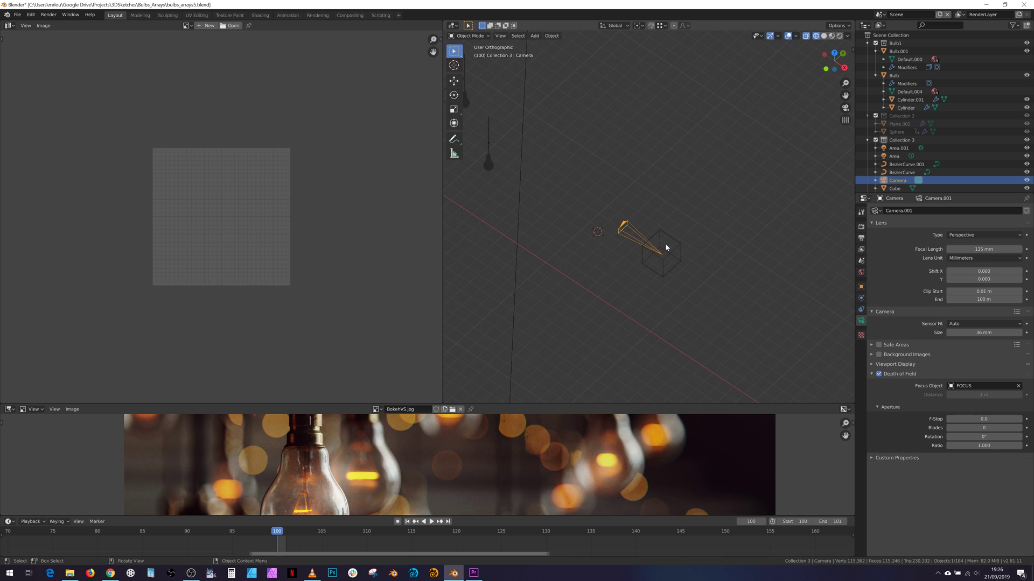
Step: Parent the cube to the camera
click(666, 245)
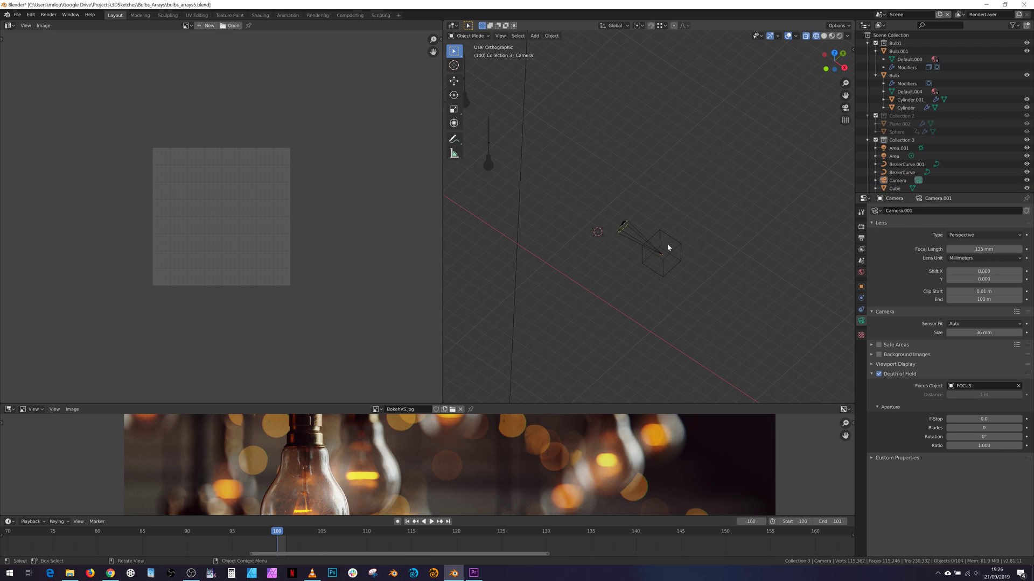
shift+click(626, 223)
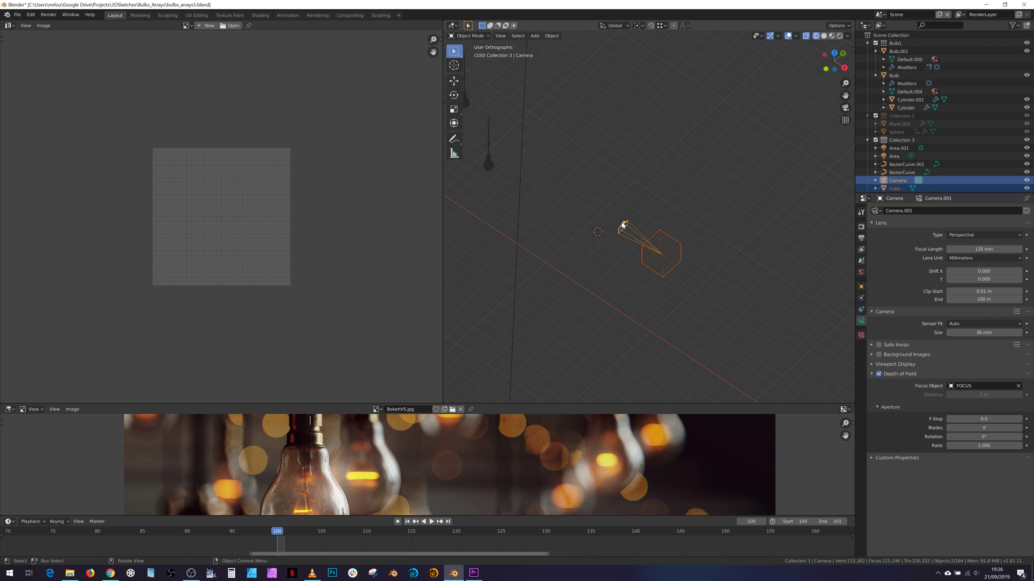
key(ctrl+p)
click(624, 224)
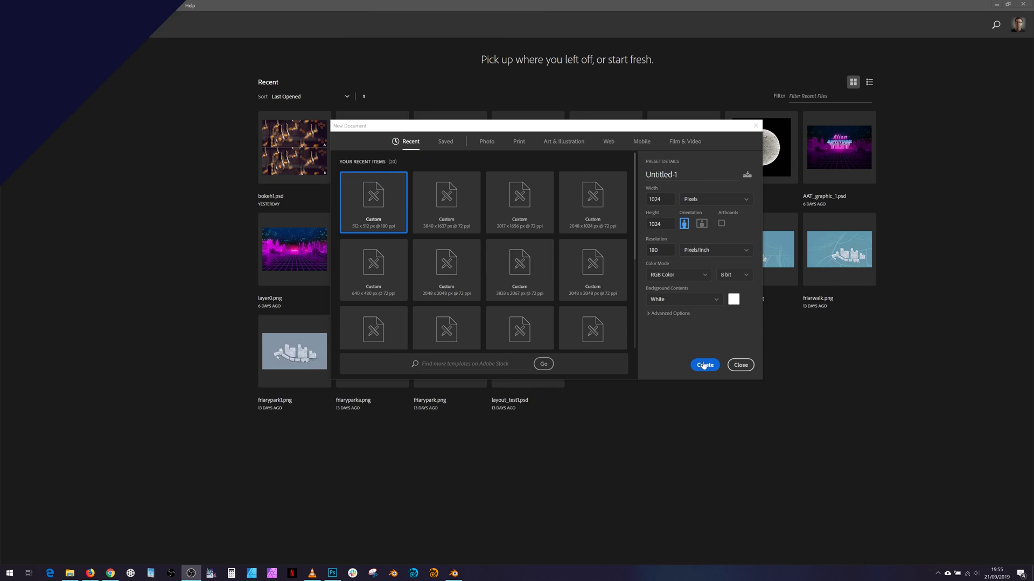
Step: In Photoshop, create a 1024 × 1024 px RGB document at 180 pixels/inch, fill its background black, and add a layer
click(702, 360)
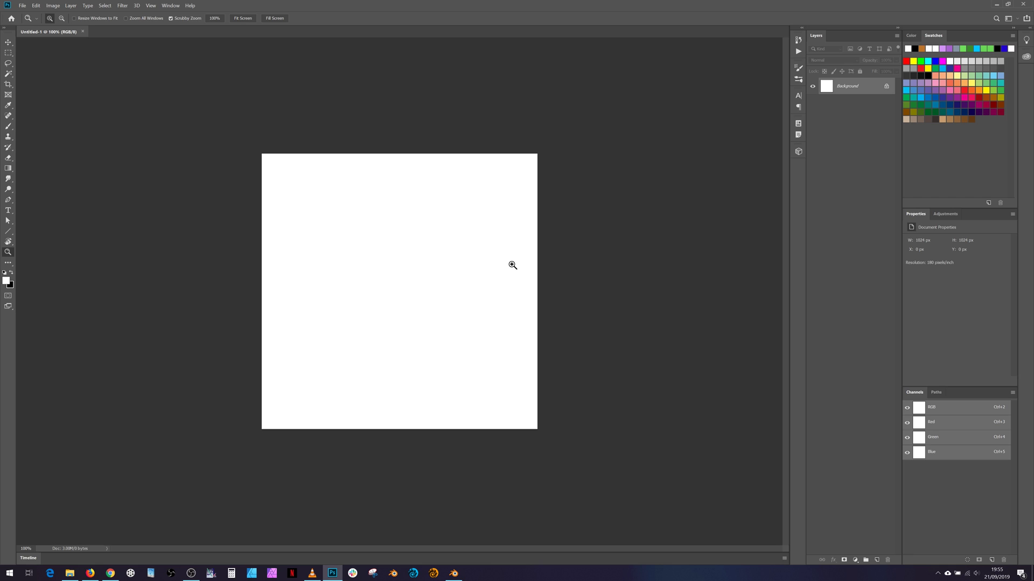
key(ctrl+BackSpace)
click(876, 560)
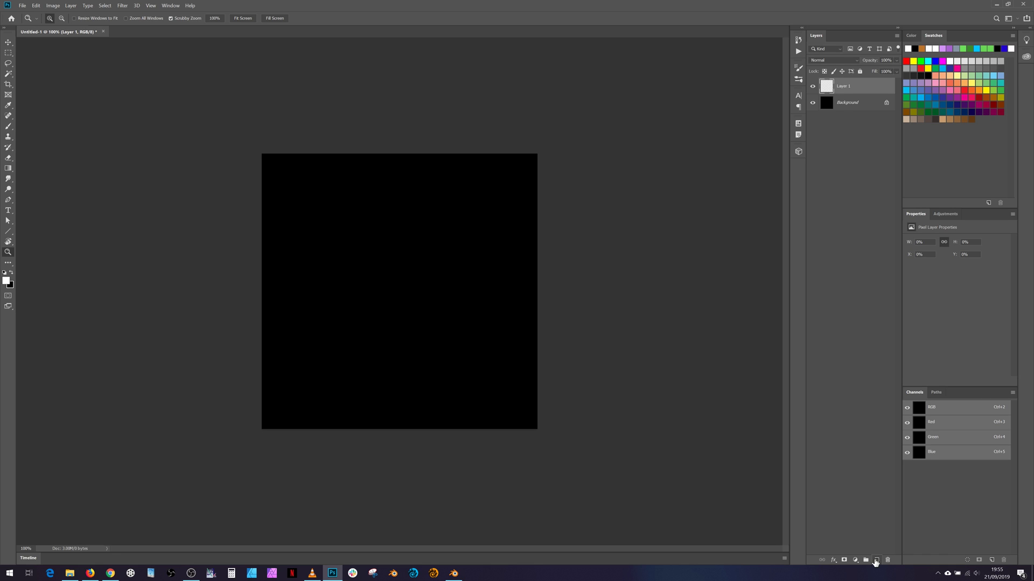
Step: Draw a white circle about 648 px wide with the Ellipse tool, and center it on the black canvas
click(9, 234)
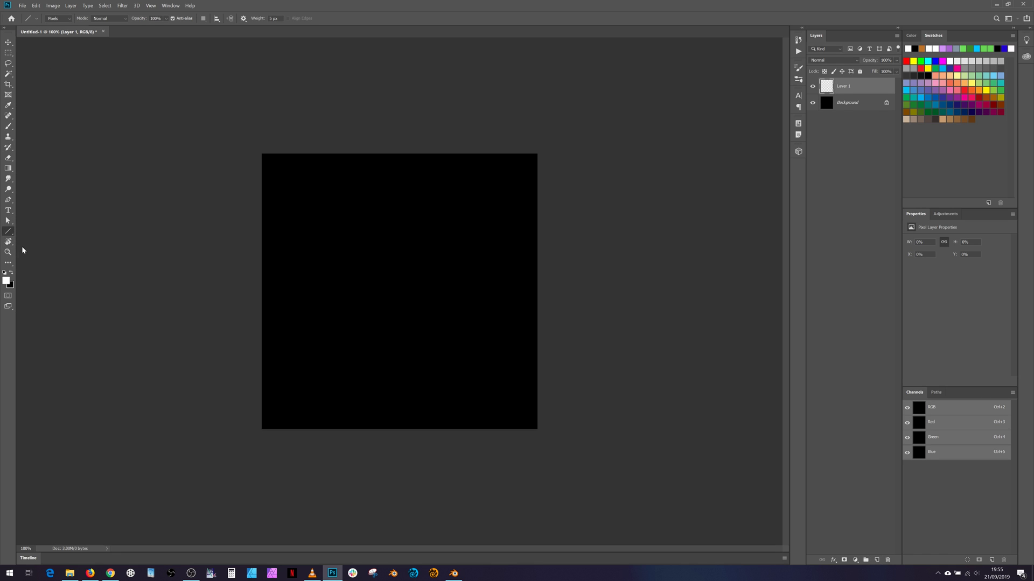
click(55, 25)
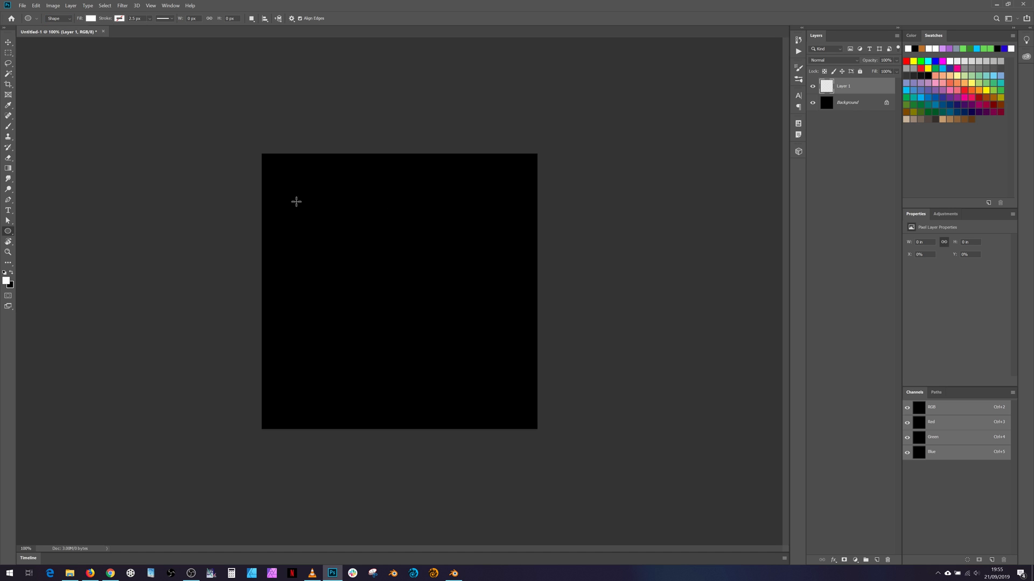
shift+drag(299, 189, 490, 364)
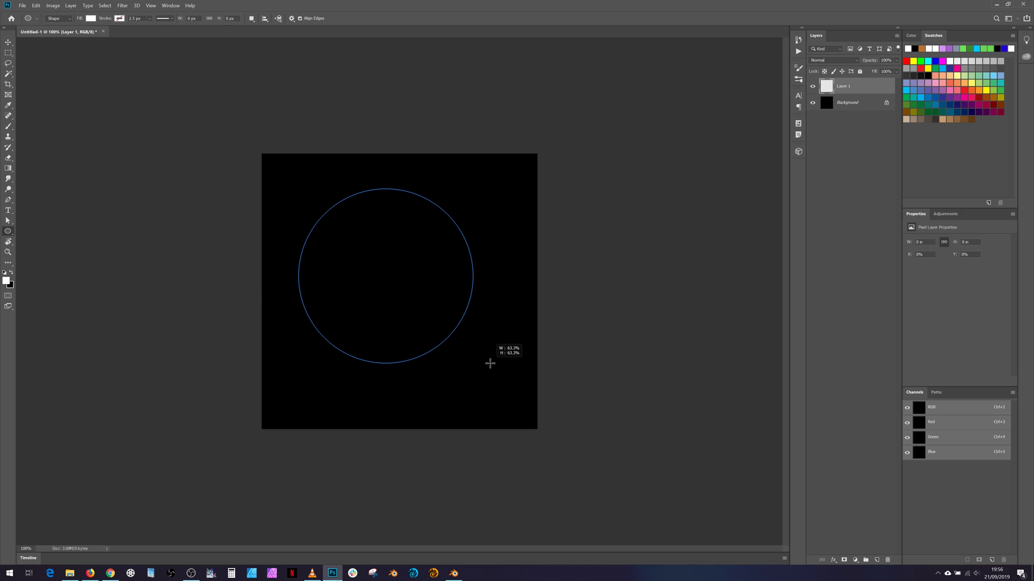
click(8, 43)
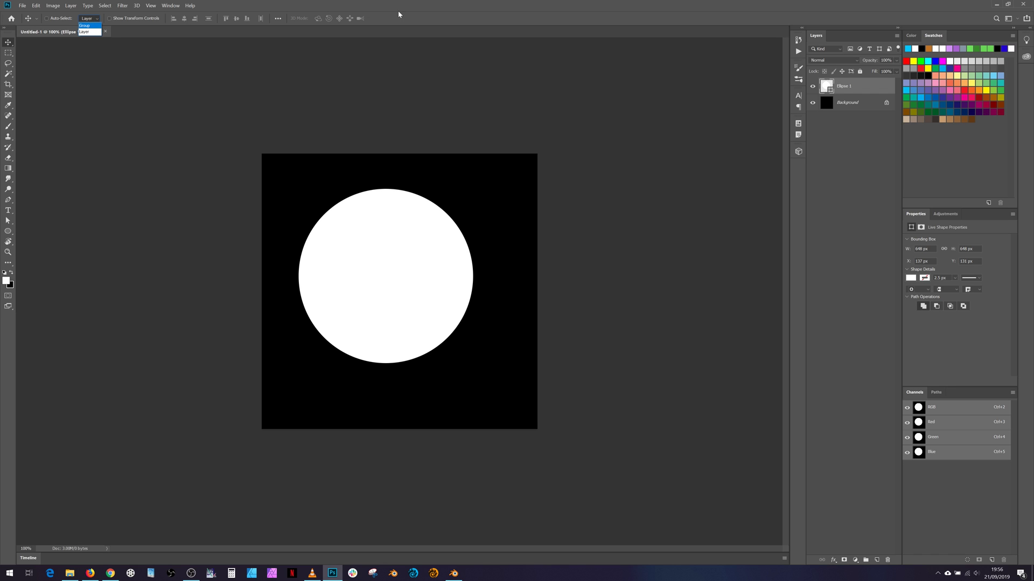
drag(382, 305, 398, 318)
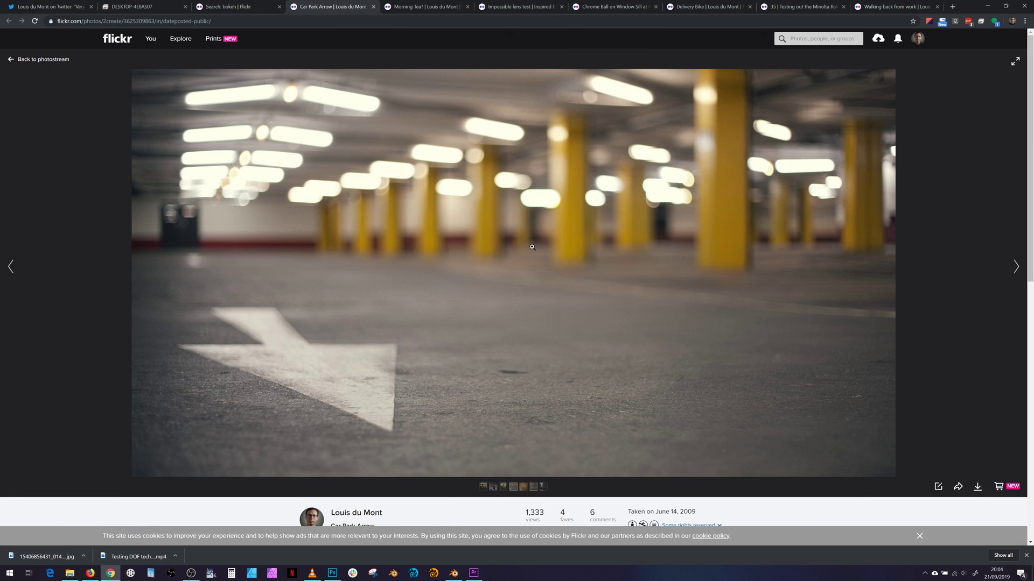
Step: Switch to Chrome and examine the bokeh in the open Flickr photos, from Car Park Arrow through Morning Tea?, Chrome Ball, Delivery Bike and 35
key(ctrl+Tab)
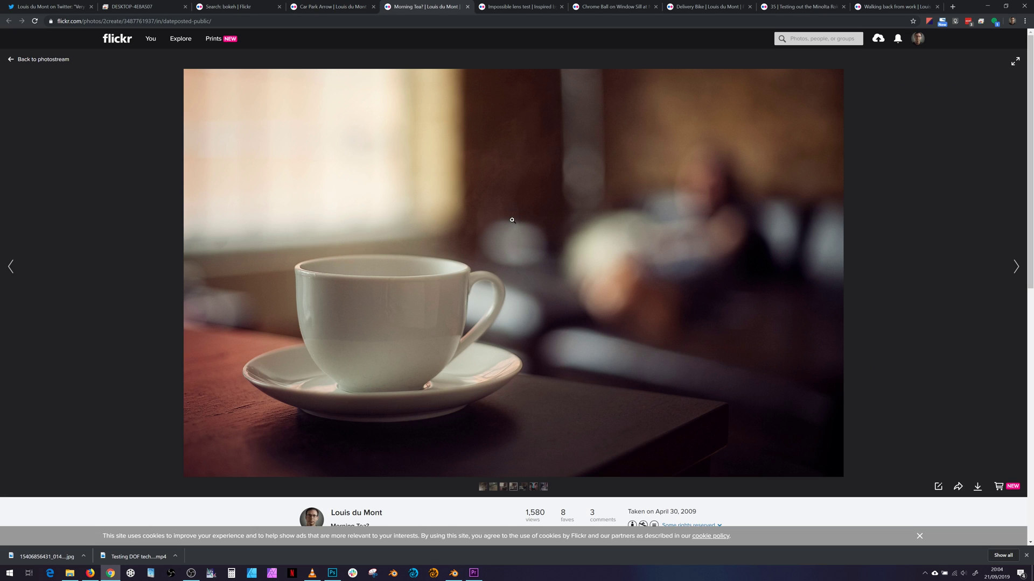
key(ctrl+Tab)
key(ctrl+Tab)
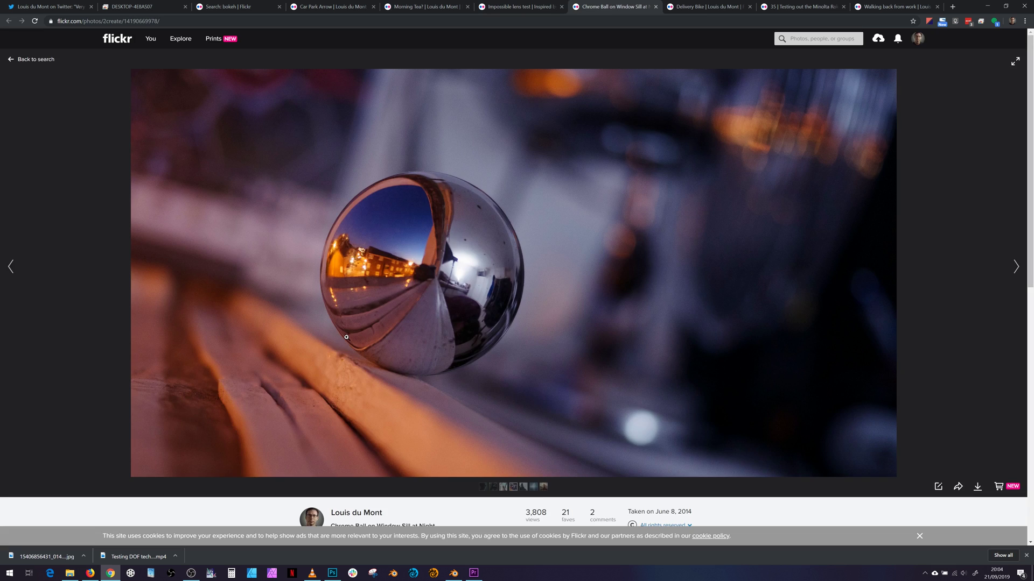
key(ctrl+Tab)
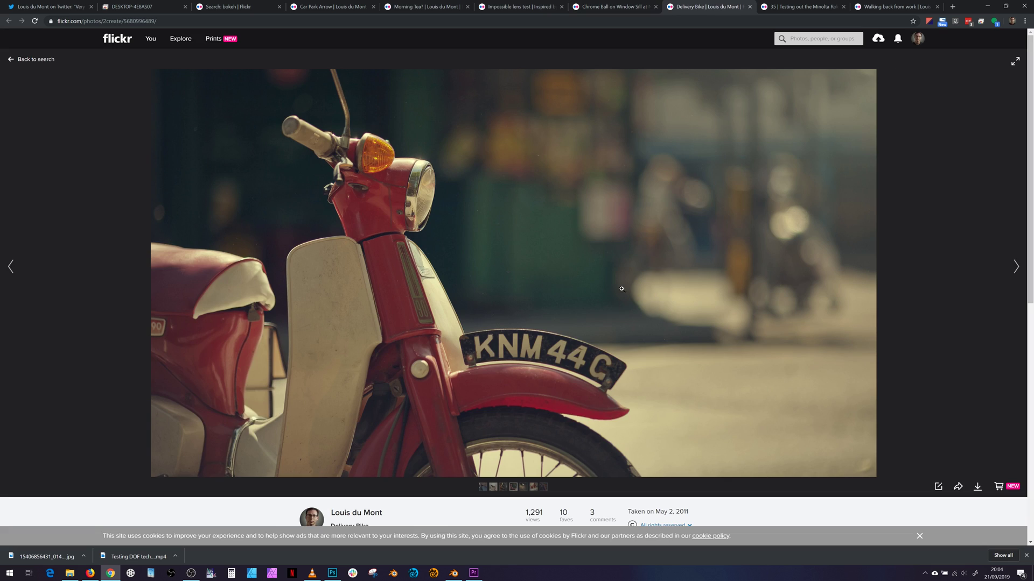
key(ctrl+Tab)
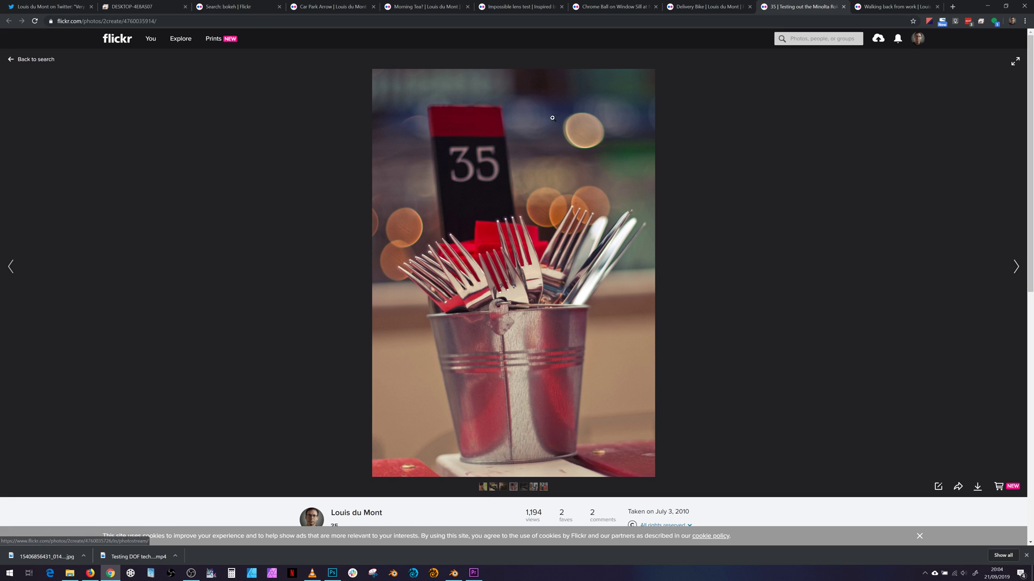
key(ctrl+Tab)
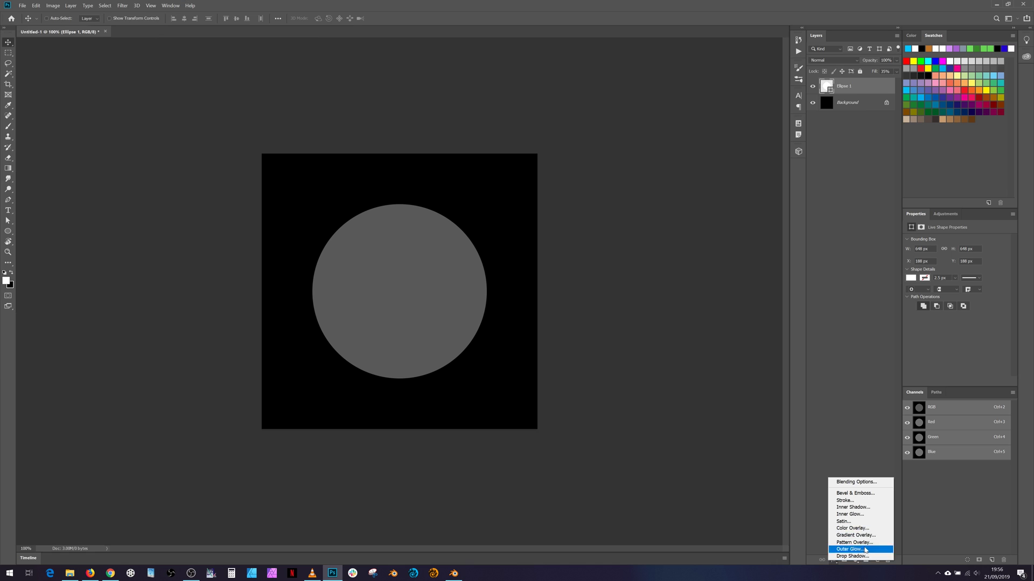
Step: Back in Photoshop, raise the opacity of the circle's white Inner Glow to about 86% and apply it
drag(695, 202, 702, 204)
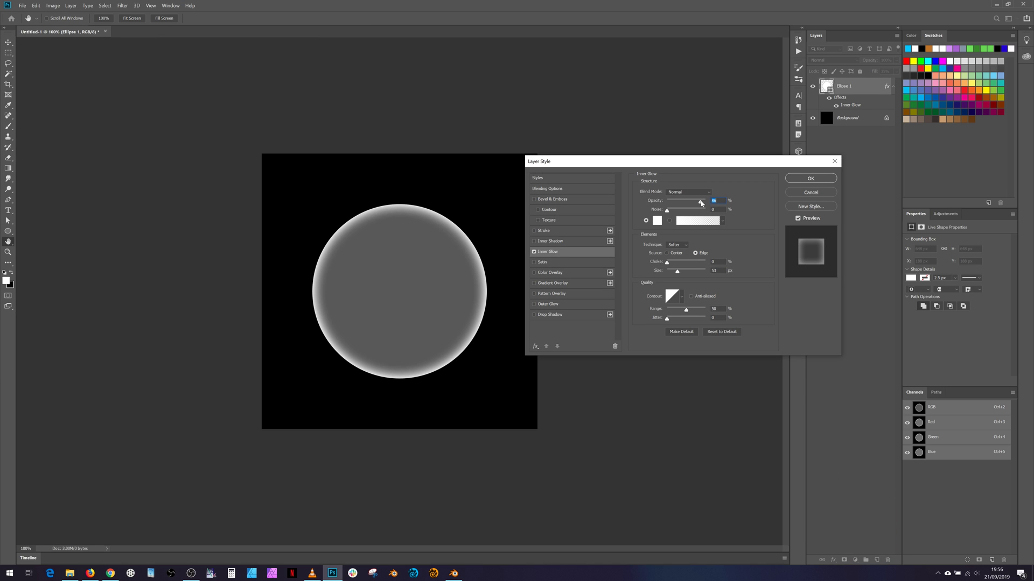
click(811, 178)
Step: Add an Inner Shadow and a thin, centered white Stroke to the circle layer, reducing the stroke size
click(834, 560)
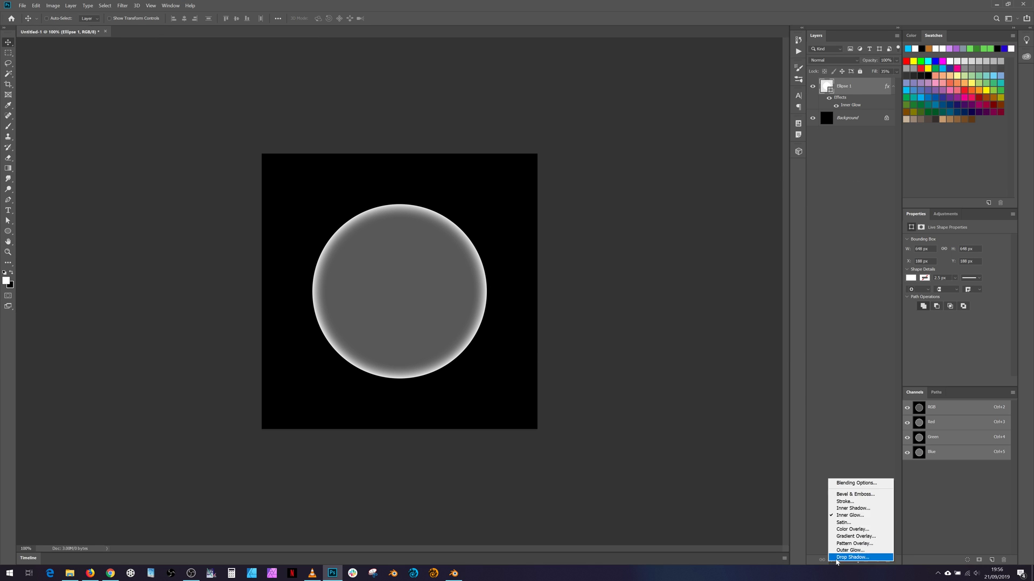
click(862, 501)
click(534, 231)
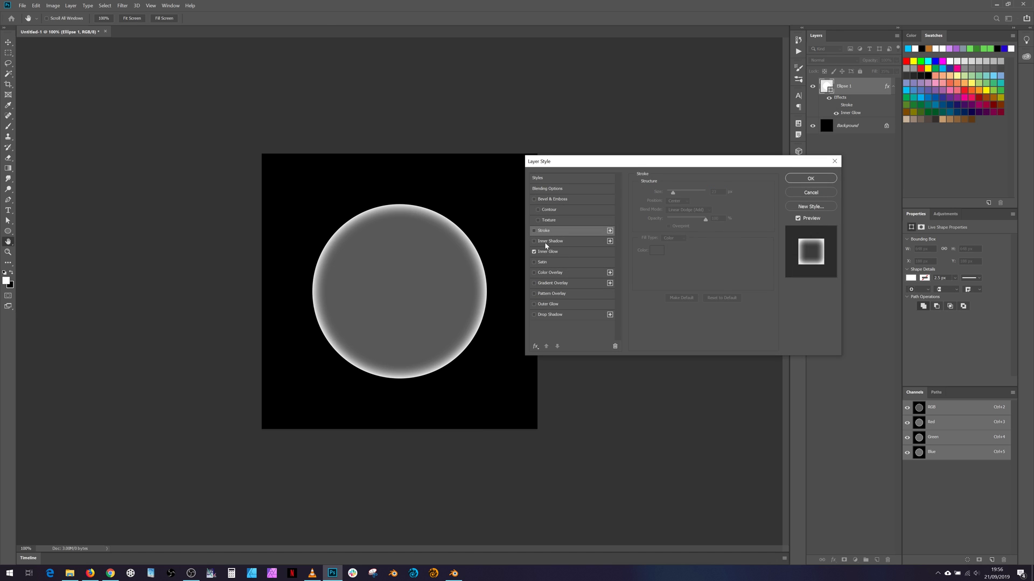
click(534, 241)
click(534, 231)
drag(672, 191, 674, 193)
key(shift+Down)
key(shift+Down)
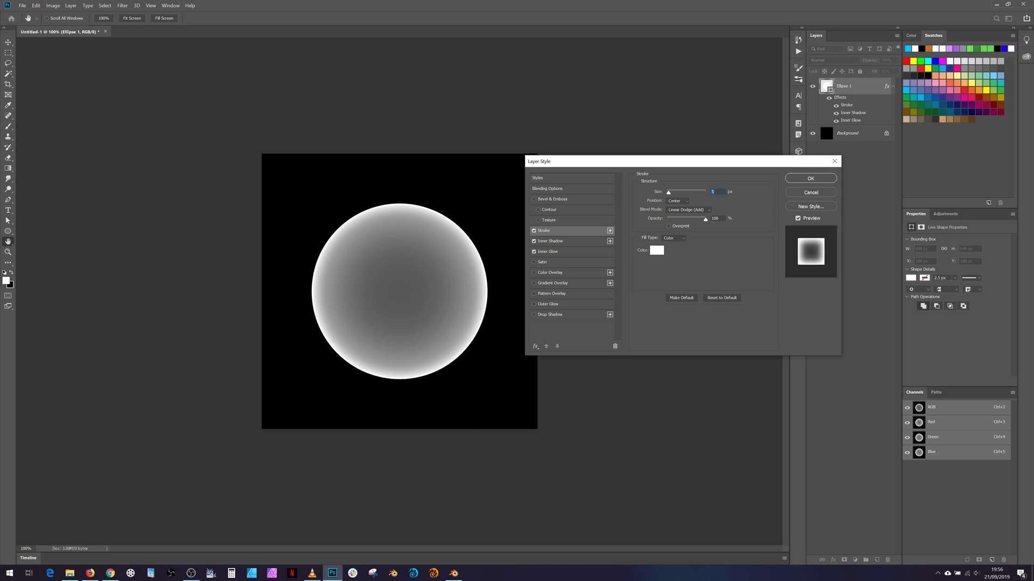
Step: Increase the circle's stroke size by 1 px and apply the layer style
key(Up)
click(811, 179)
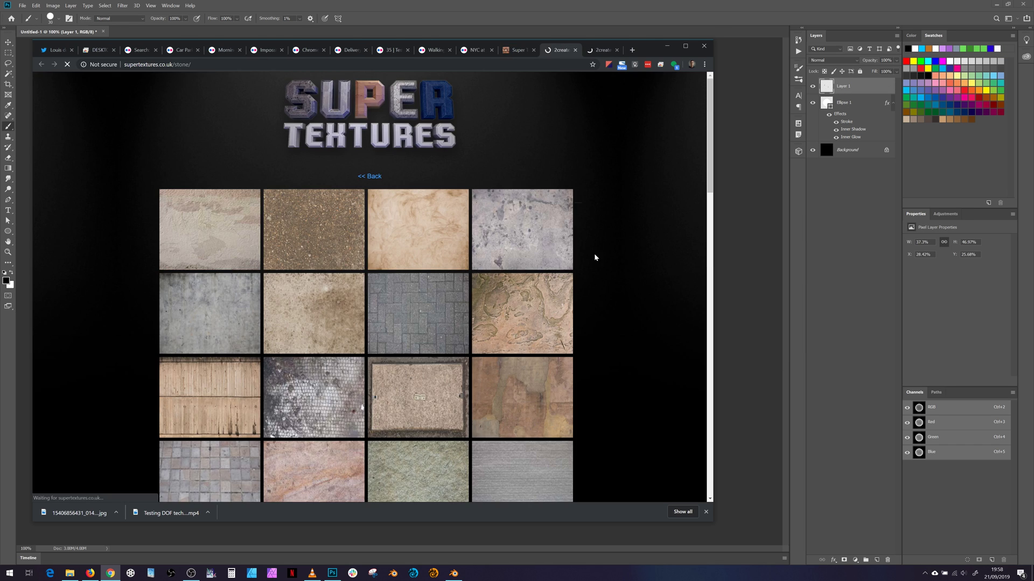
Step: Bring a dark, scratched grunge texture from Super Textures in Chrome into Photoshop as a new layer, rotated and enlarged over the circle
scroll(587, 274, down, 10)
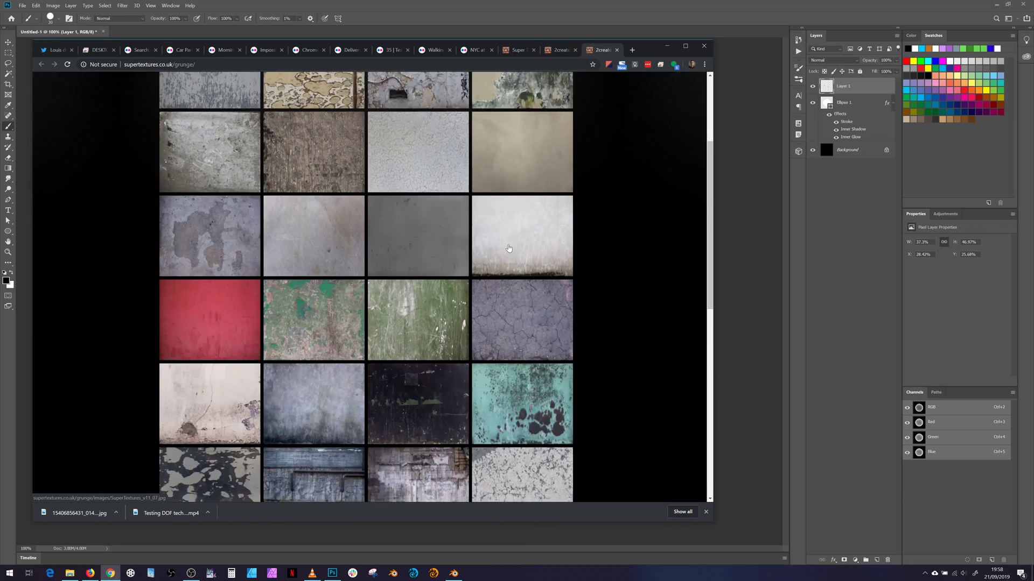
scroll(509, 249, down, 10)
click(210, 378)
click(667, 46)
key(ctrl+v)
key(ctrl+t)
drag(153, 58, 414, 57)
key(Return)
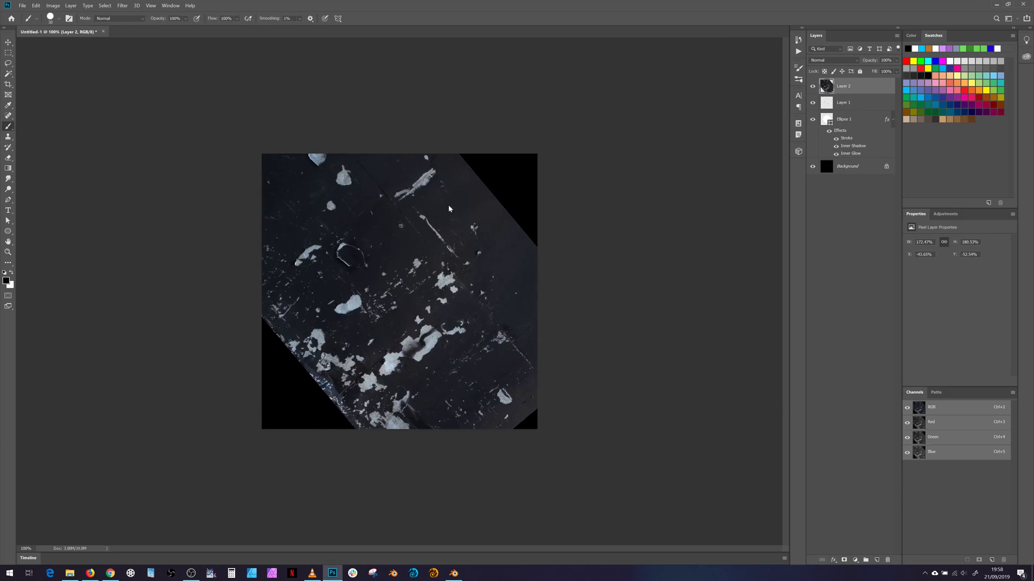
Step: Invert the grunge texture layer and raise its contrast with Levels
key(ctrl+i)
key(ctrl+l)
drag(724, 347, 815, 348)
click(856, 272)
Step: Blend the inverted grunge layer in Multiply mode and lower its opacity to about 13%
click(834, 60)
click(819, 98)
drag(897, 61, 865, 72)
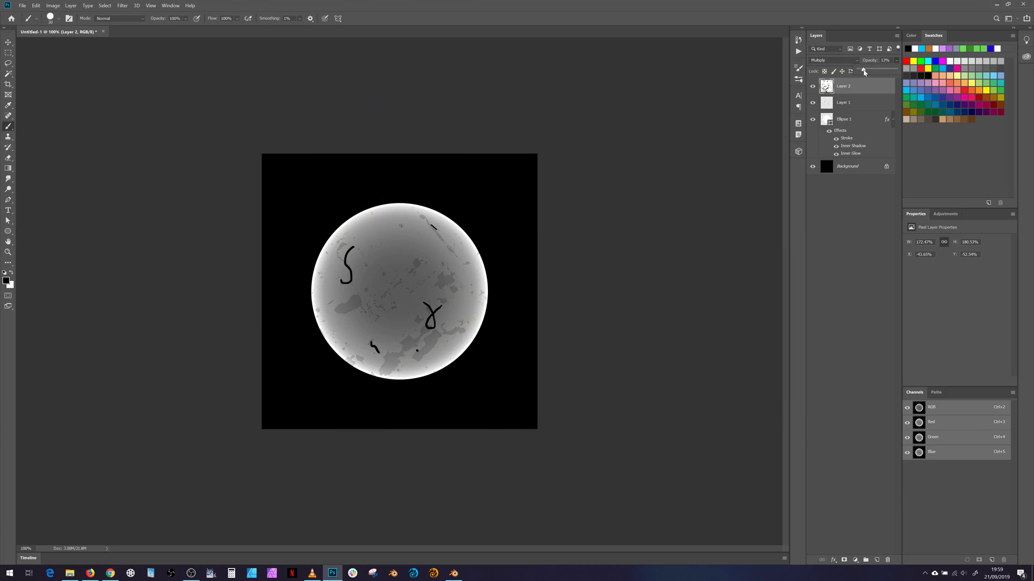
Step: Bring another texture from Super Textures in Chrome into Photoshop as a new layer and resize it to cover the circle
click(111, 573)
scroll(551, 212, up, 6)
click(315, 219)
click(666, 46)
key(ctrl+v)
key(ctrl+t)
drag(262, 154, 708, 456)
drag(729, 495, 135, 143)
key(Return)
Step: Set the new texture layer to Multiply and brighten it with Curves, pulling in the white point and lifting the midtones
click(833, 60)
click(819, 85)
key(ctrl+m)
mouse_move(762, 220)
mouse_down()
mouse_move(761, 240)
mouse_move(765, 203)
mouse_up()
drag(734, 239, 734, 248)
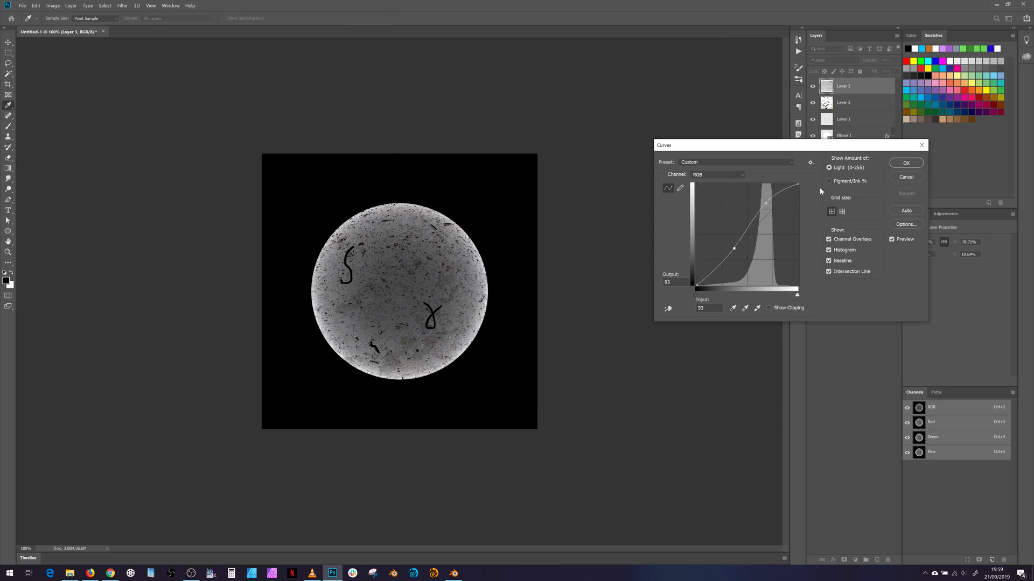
drag(766, 204, 757, 192)
drag(797, 295, 766, 295)
drag(729, 248, 712, 236)
click(906, 163)
Step: Bring a stained concrete texture from Super Textures in Chrome into Photoshop as a new layer and resize it over the circle
click(110, 574)
click(484, 50)
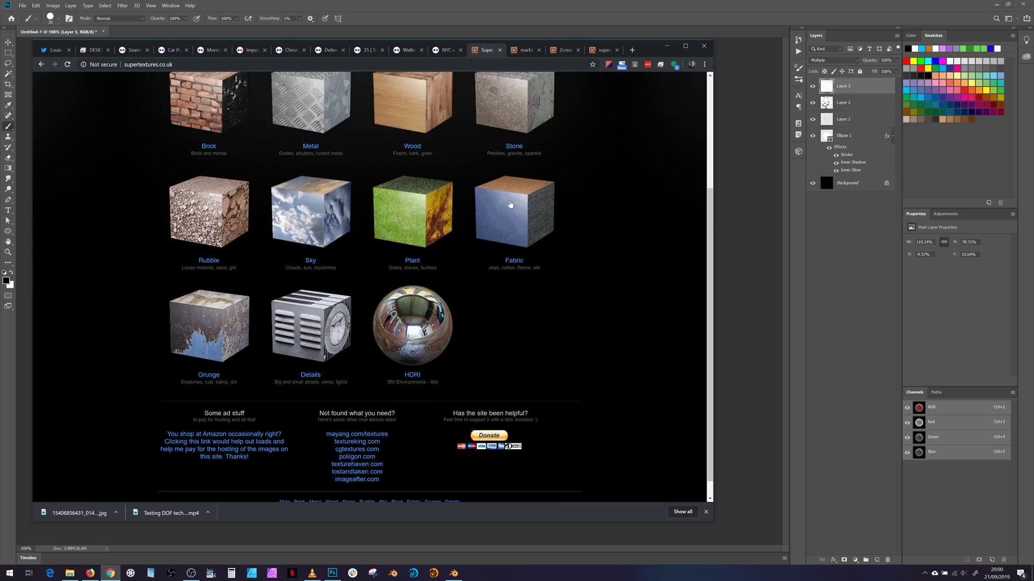
click(603, 51)
click(666, 45)
key(ctrl+t)
key(ctrl+v)
key(ctrl+t)
drag(262, 154, 230, 193)
Step: Blend the concrete texture layer in Soft Light mode and lower its opacity to about 64%
click(833, 60)
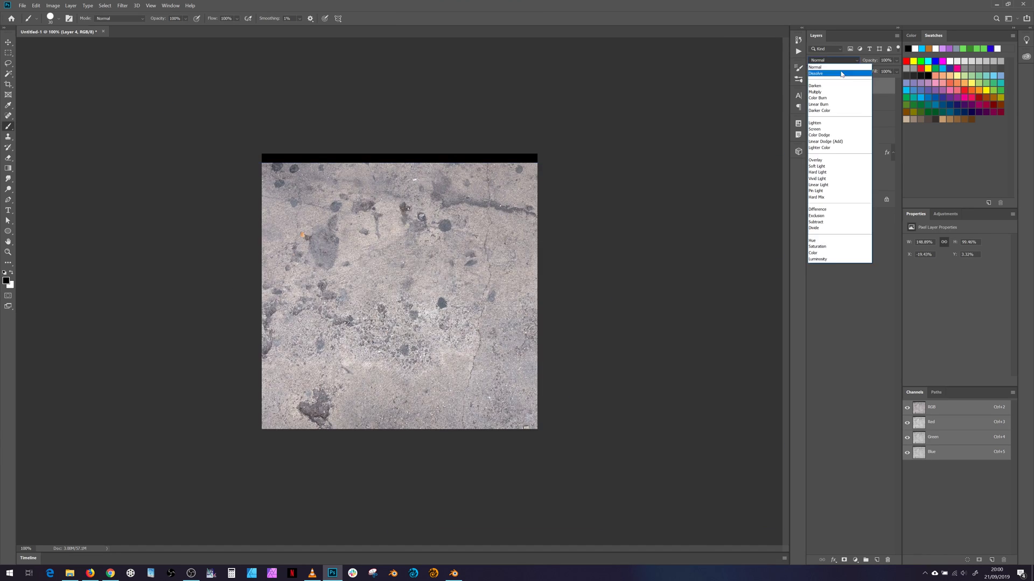
click(817, 167)
drag(896, 60, 874, 71)
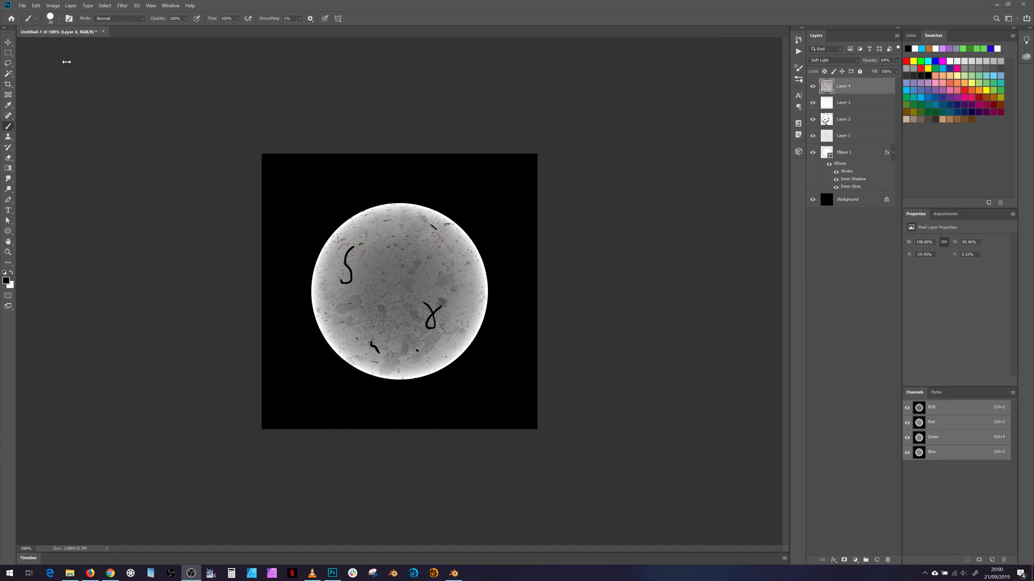
Step: Save the bokeh texture as a PNG under the existing name bokeh4.png in the Bulbs_Arrays 003 folder
click(22, 5)
click(32, 96)
click(259, 333)
click(81, 462)
click(103, 84)
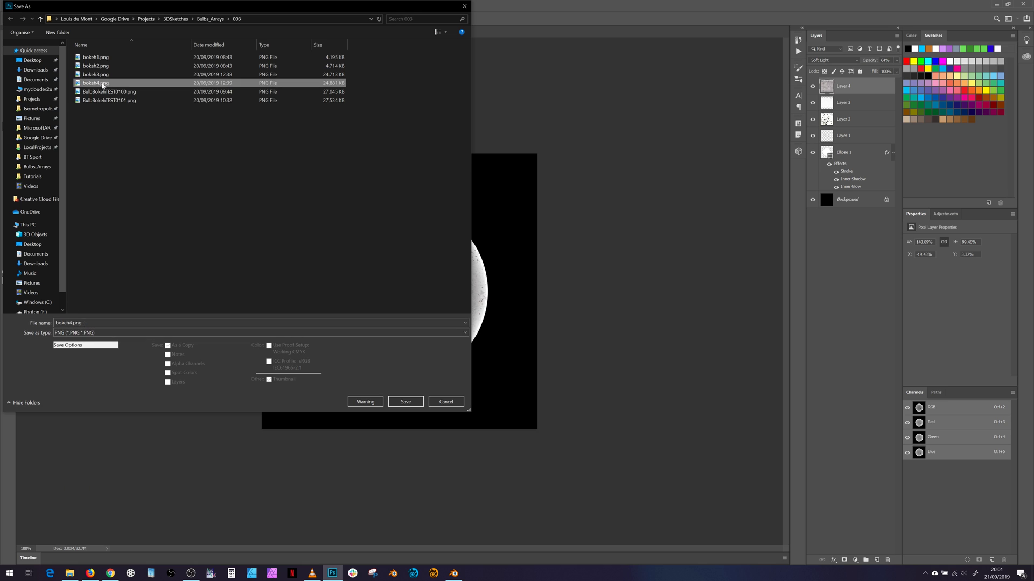
key(Return)
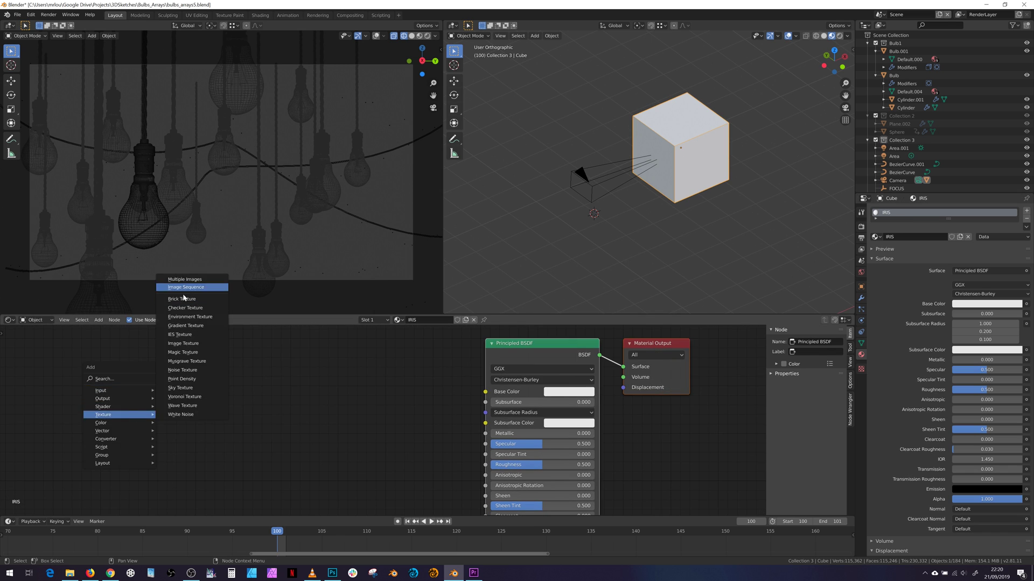
Step: In Blender, add an Image Texture node to the cube's IRIS material and load bokeh12.png from the Bokeh folder
click(183, 343)
click(105, 358)
click(194, 399)
click(343, 187)
double_click(443, 319)
click(442, 306)
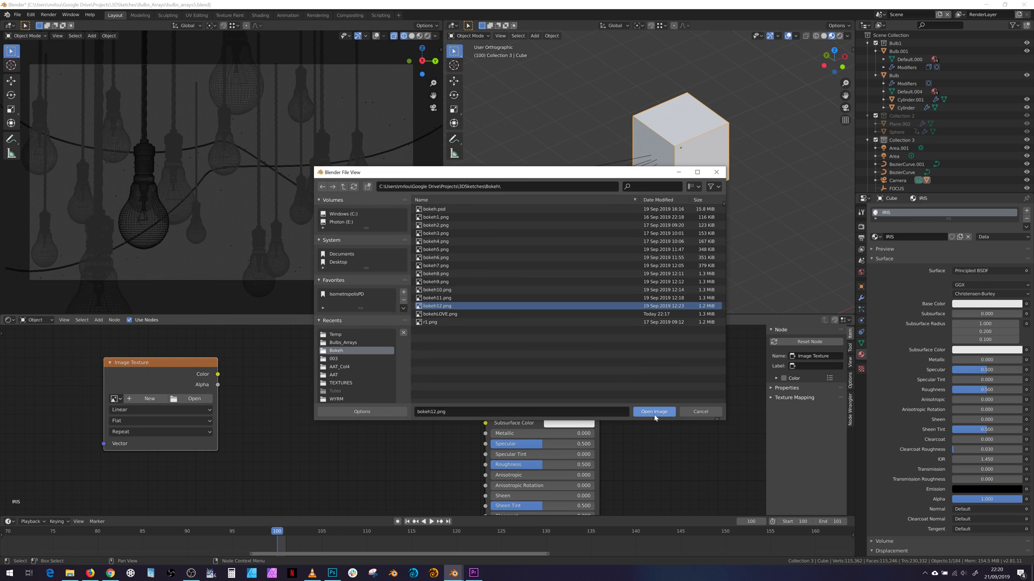
click(654, 415)
drag(172, 362, 124, 366)
Step: Add a Transparent BSDF fed by the image's color and use it in place of the Principled BSDF
key(shift+a)
mouse_move(283, 378)
click(364, 522)
click(291, 378)
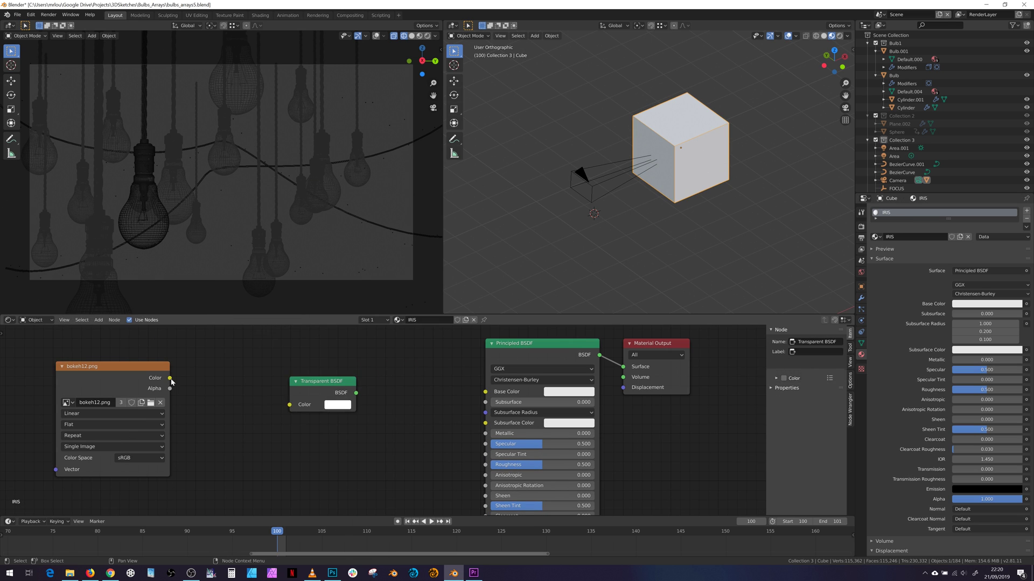
drag(476, 394, 485, 392)
click(512, 350)
key(ctrl+x)
Step: Add a Diffuse BSDF between the image color and the Material Output surface to preview the texture on the cube
key(shift+a)
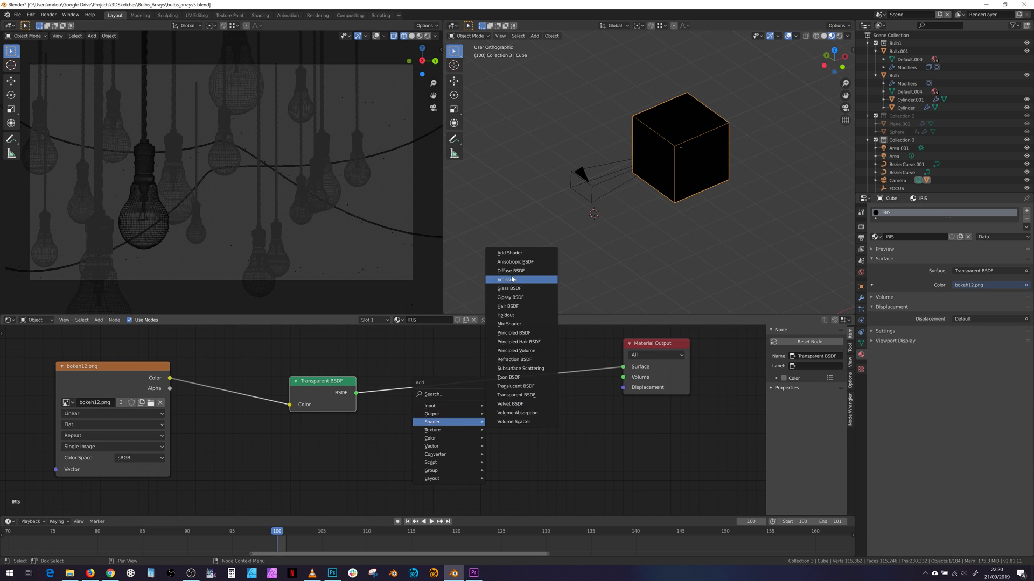
click(509, 271)
click(447, 409)
drag(290, 405, 446, 435)
drag(517, 424, 623, 366)
Step: Shrink the UVs of the cube's other faces into the image's black corner, keeping the bokeh disc on the camera-facing face
scroll(683, 171, up, 3)
key(Tab)
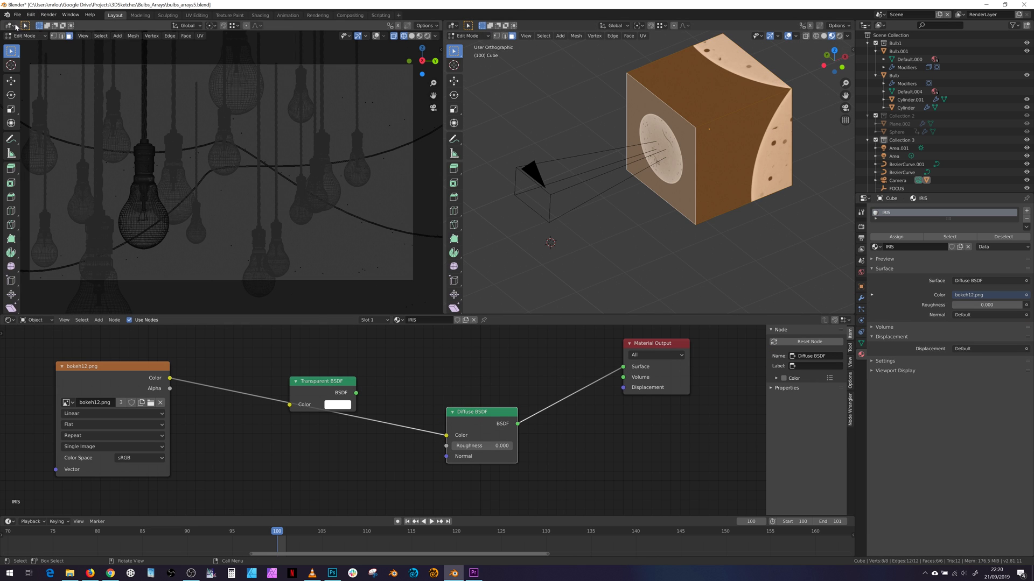
key(shift+F10)
key(a)
key(s)
key(g)
click(180, 203)
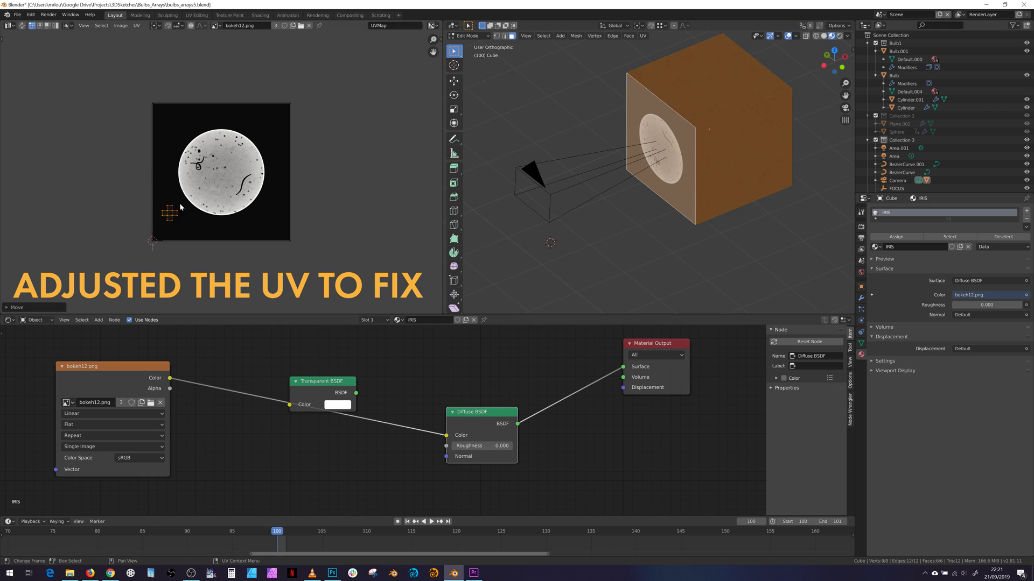
Step: Reconnect the bokeh image through the Transparent BSDF to the Material Output surface and delete the Diffuse BSDF
key(Tab)
scroll(455, 296, up, 2)
drag(323, 381, 362, 375)
drag(170, 378, 344, 394)
drag(410, 382, 623, 367)
click(489, 436)
key(x)
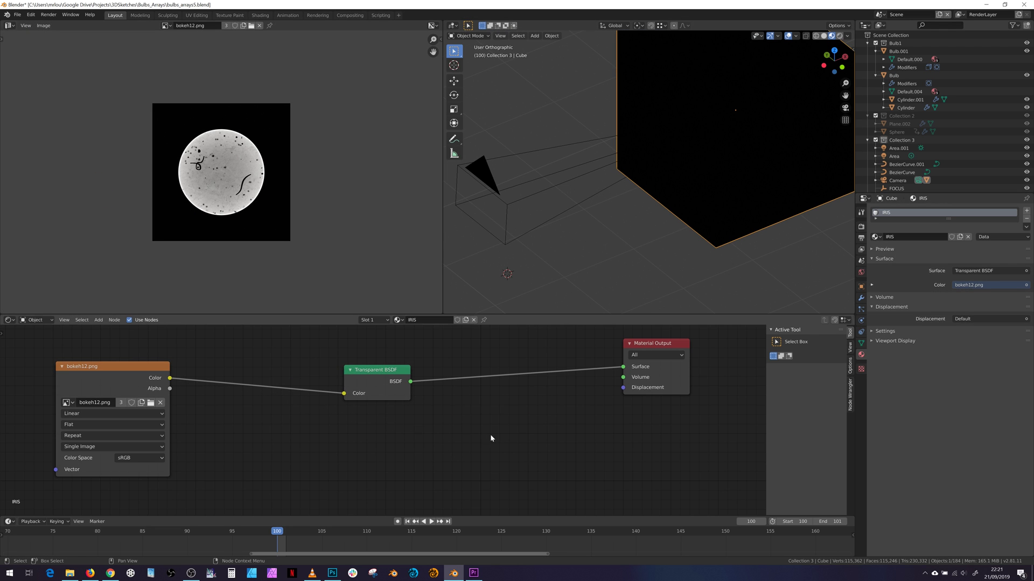
Step: Bring back the rendered camera view and scale the cube to about 0.359 on Y and Z
key(shift+F5)
scroll(605, 199, down, 3)
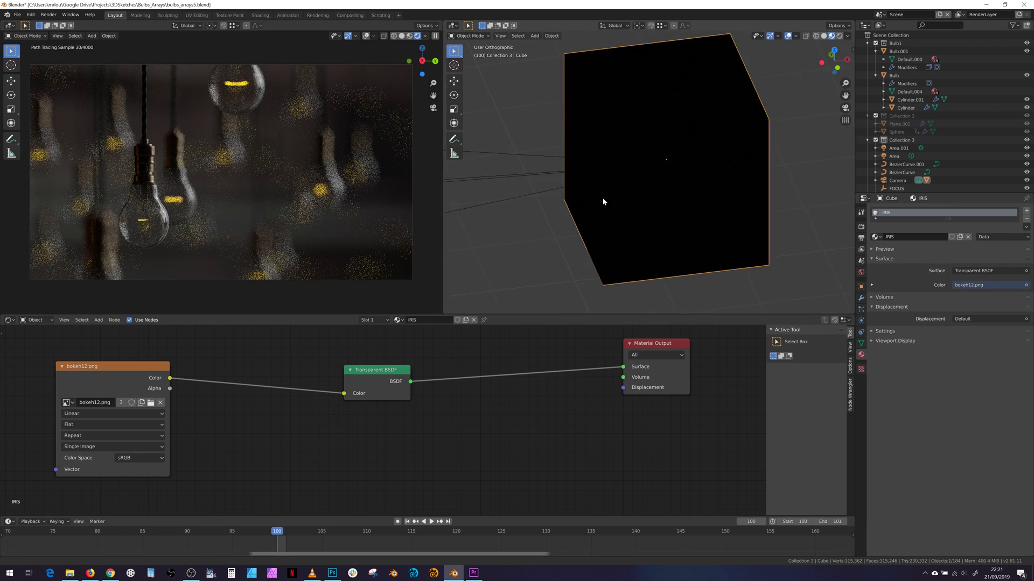
key(s)
key(x)
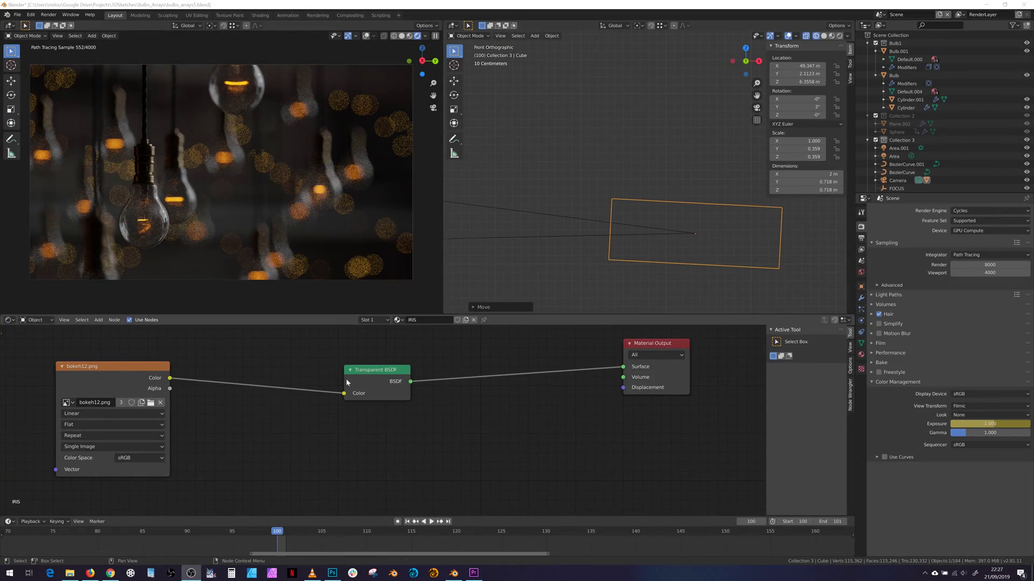
Step: Duplicate the bokeh12.png texture node and insert a ColorRamp between the original image and the Transparent BSDF
click(346, 379)
scroll(300, 397, down, 2)
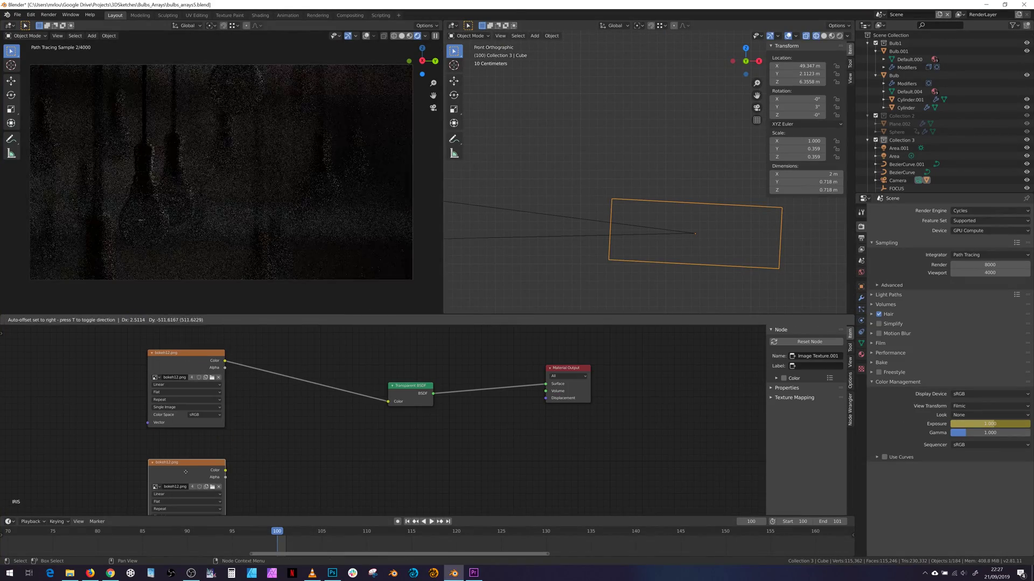
key(shift+a)
mouse_move(312, 445)
click(371, 348)
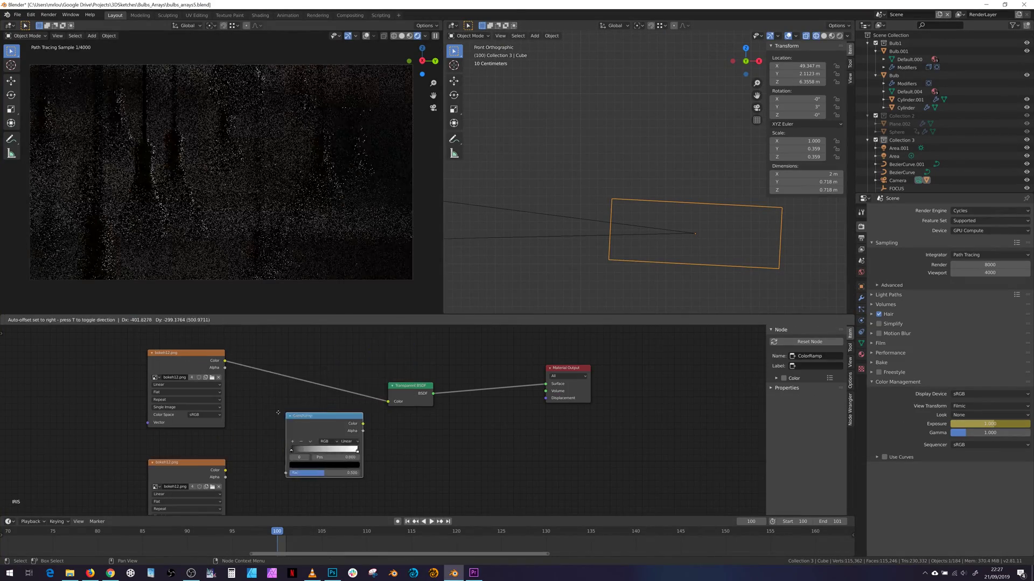
click(278, 413)
scroll(280, 412, up, 3)
drag(365, 315, 365, 243)
drag(284, 396, 280, 321)
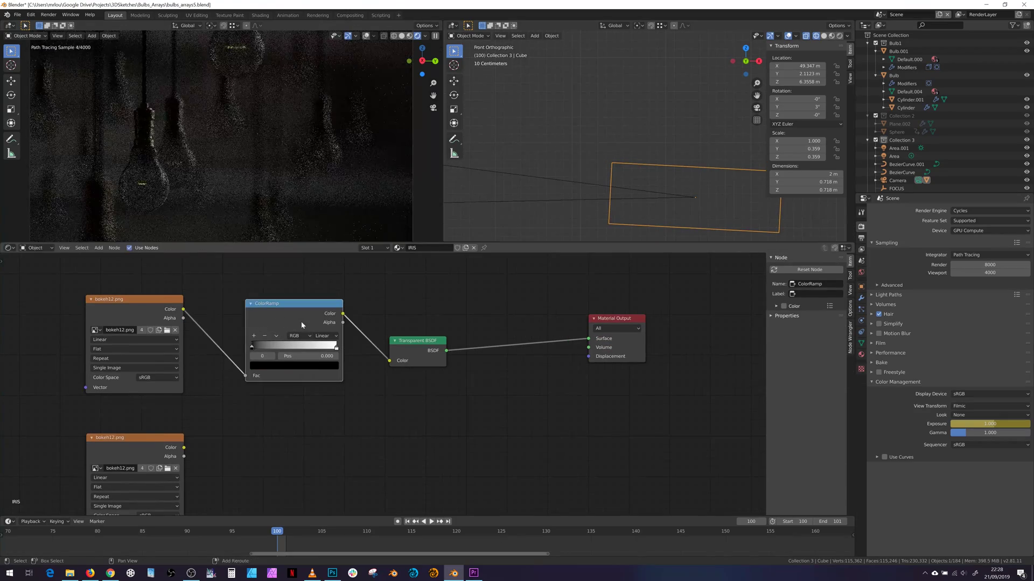
Step: Duplicate the ColorRamp below the first and feed it with the second image texture's color, moving the Transparent BSDF aside
key(shift+d)
click(279, 426)
drag(183, 448, 245, 480)
drag(417, 349, 493, 353)
Step: Change the white stop of the upper ColorRamp to pure red and that of the lower ColorRamp to cyan
click(335, 349)
click(294, 366)
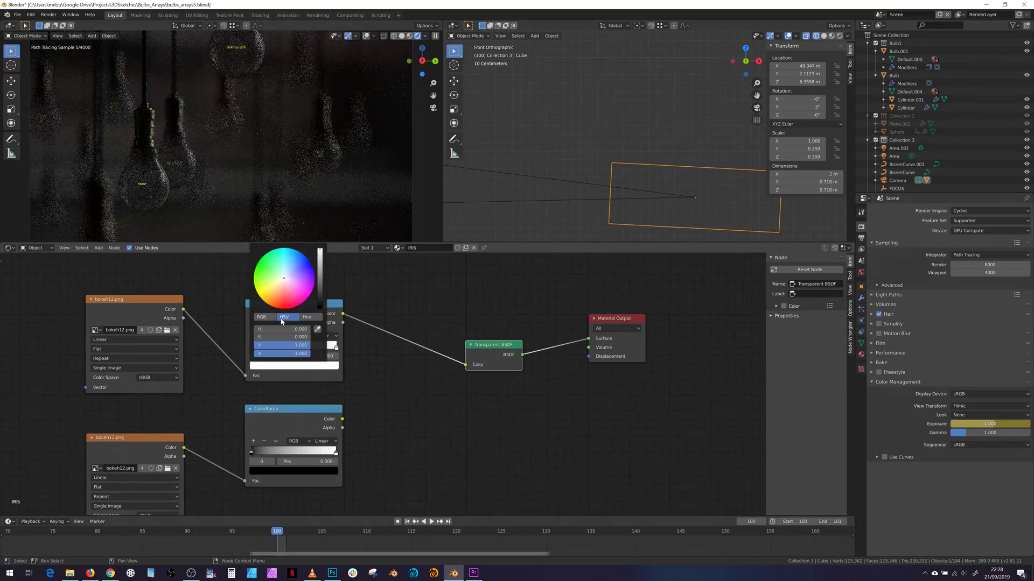
click(265, 318)
drag(294, 340, 252, 340)
drag(285, 348, 245, 347)
click(336, 453)
click(321, 471)
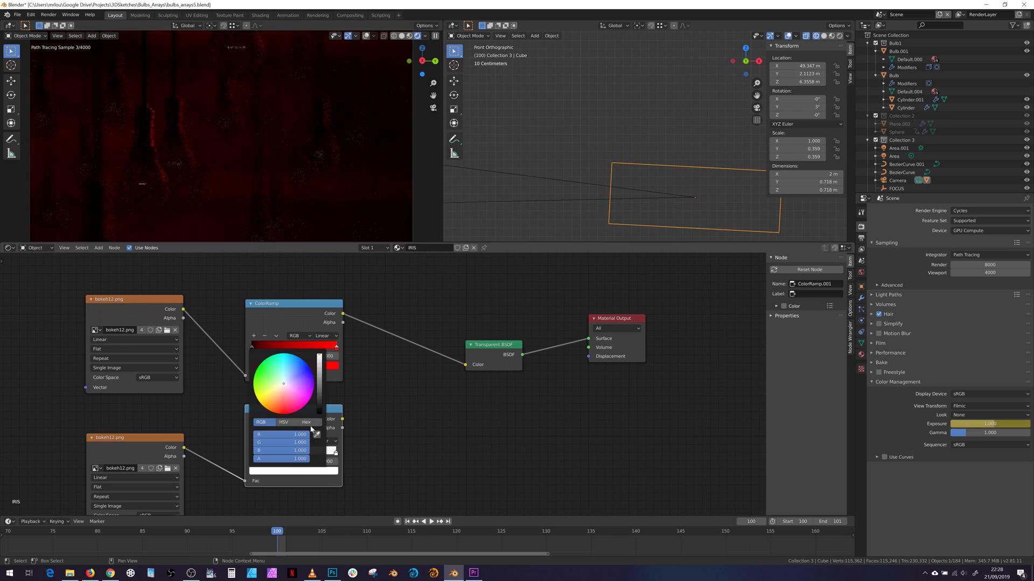
drag(312, 434, 265, 432)
Step: Combine both ColorRamps with a MixRGB node set to Add at factor 1.000, feeding the Transparent BSDF
key(shift+a)
click(381, 354)
text(mix)
click(394, 376)
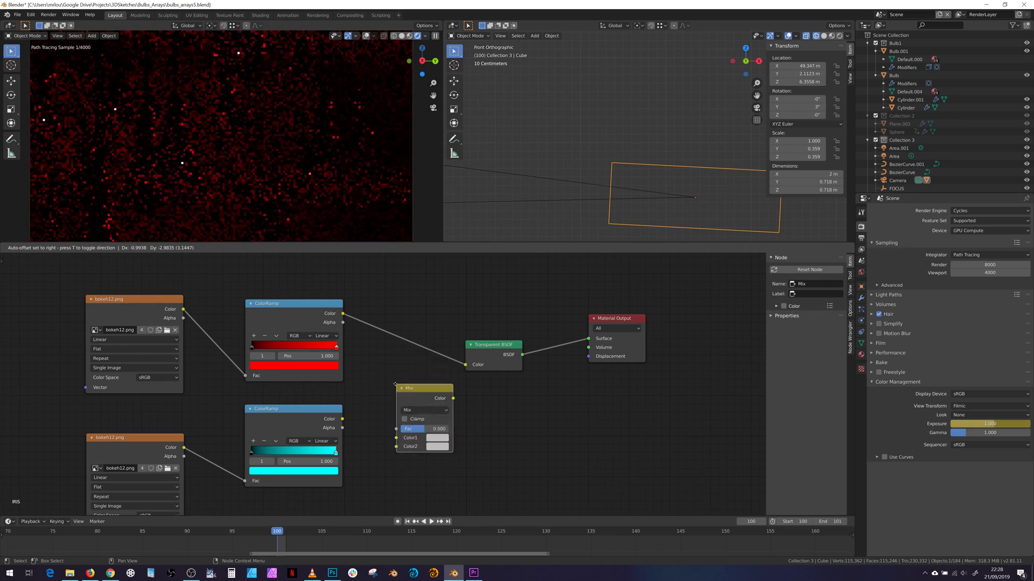
click(388, 347)
drag(343, 419, 437, 372)
click(406, 352)
click(404, 403)
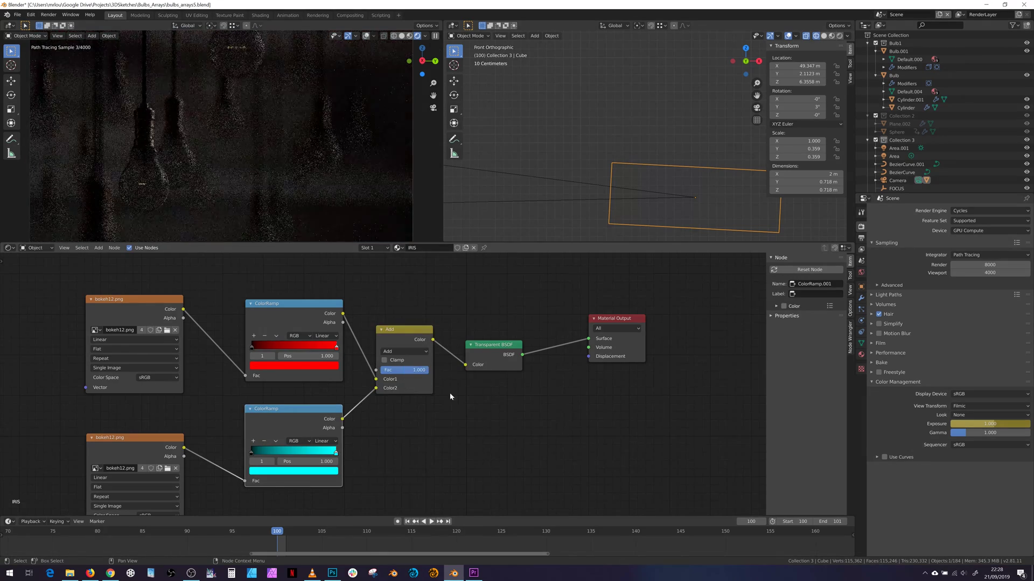
Step: Add Texture Coordinate and Mapping nodes to the lower image texture and offset its X and Y location by 0.01 m
middle_drag(126, 450, 275, 395)
click(272, 393)
key(ctrl+t)
middle_drag(212, 447, 282, 404)
drag(270, 409, 276, 410)
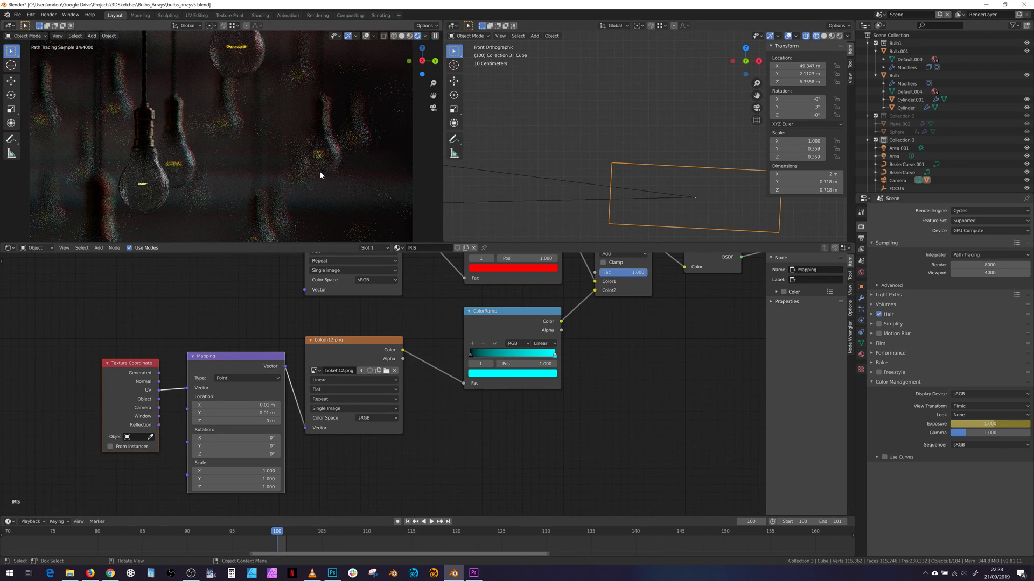
Step: Preview a small render region around one bokeh spot, set the Mapping X and Y location to 0.001 m, and clear the region
key(ctrl+b)
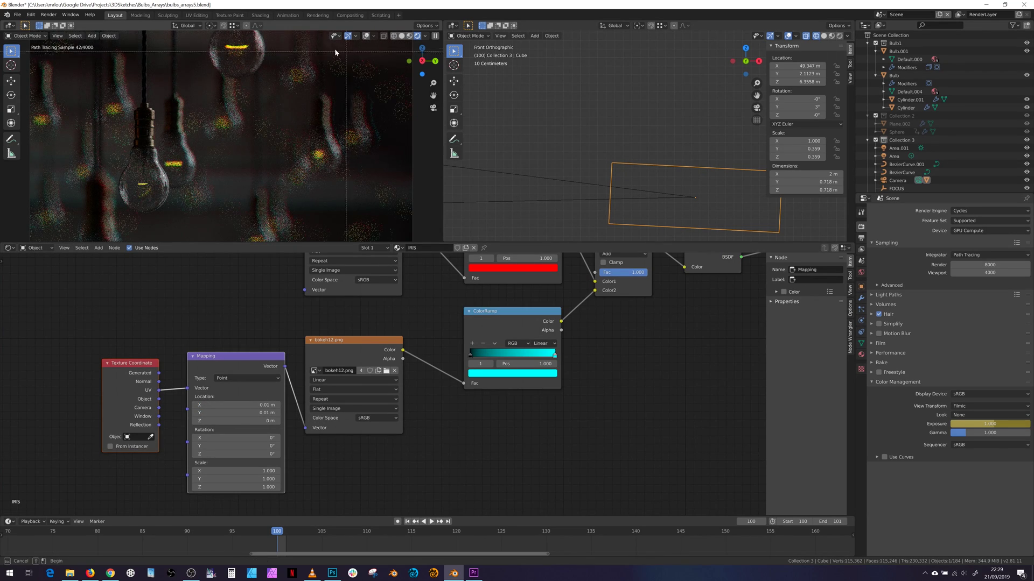
drag(322, 49, 351, 80)
double_click(223, 406)
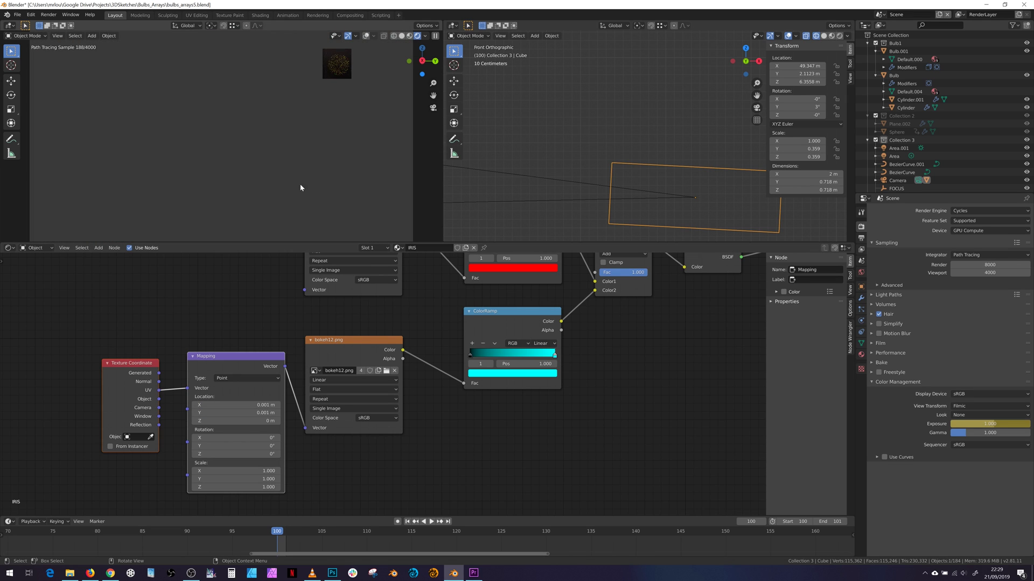
key(ctrl+alt+b)
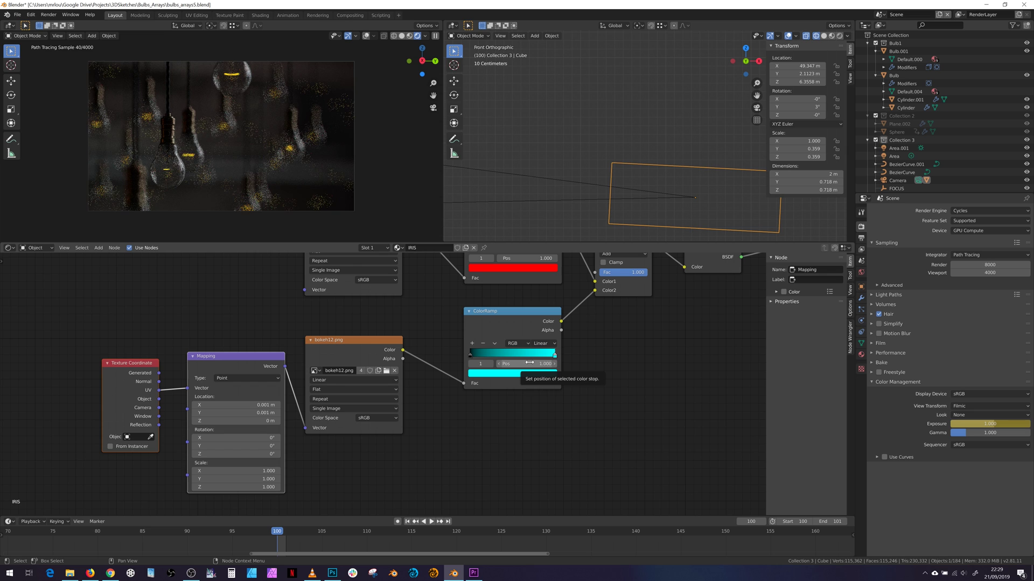
key(Home)
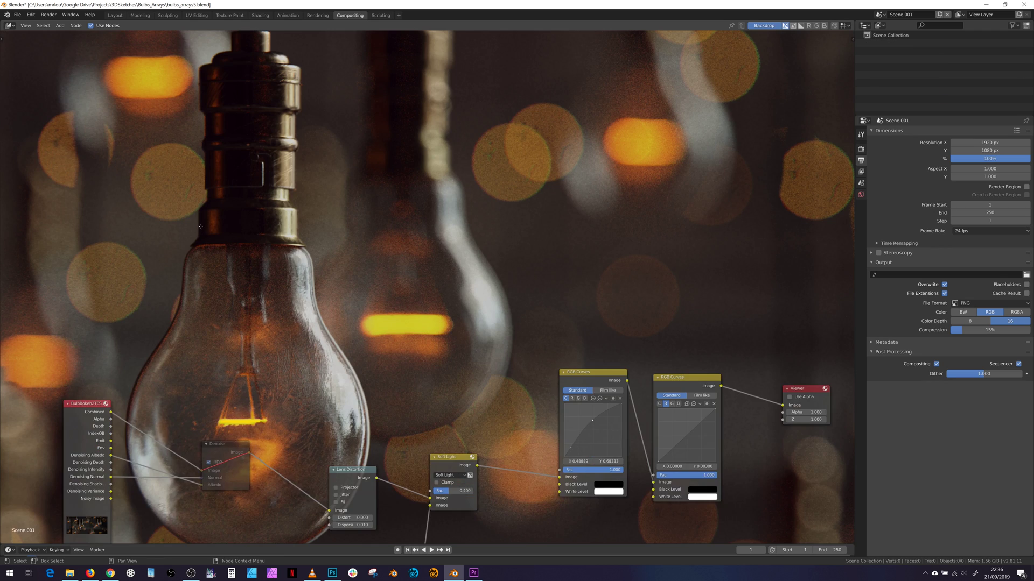
Step: Check the bokeh on the compositor backdrop and unmute the Denoise node
scroll(215, 226, up, 3)
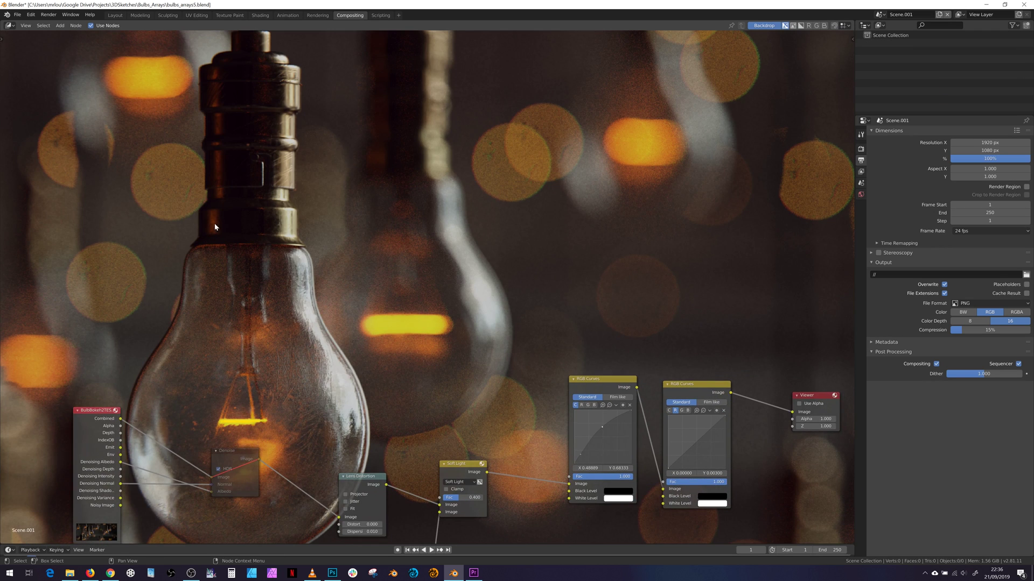
middle_drag(214, 227, 375, 186)
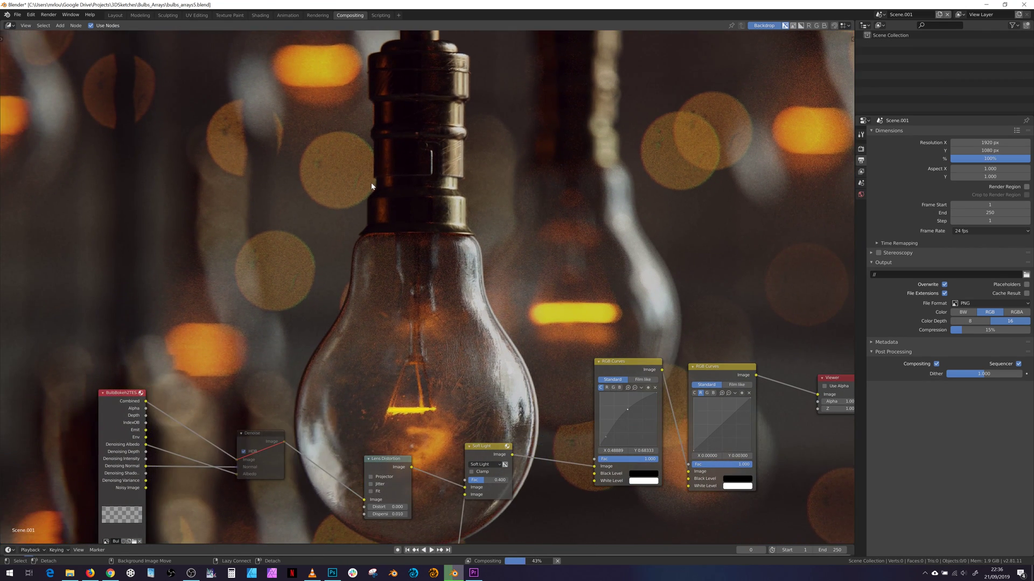
key(alt+v)
alt+middle_drag(271, 211, 345, 235)
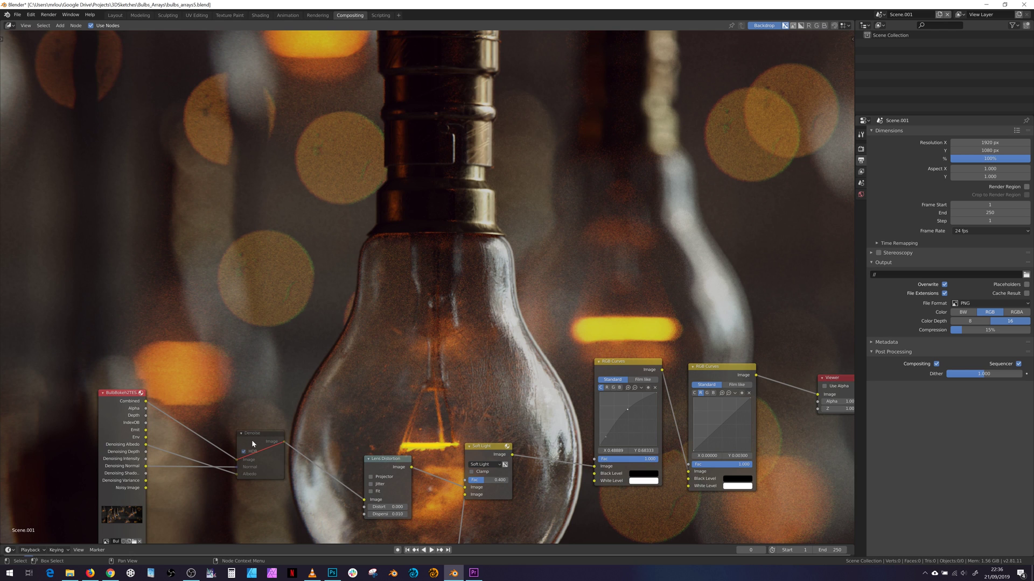
key(m)
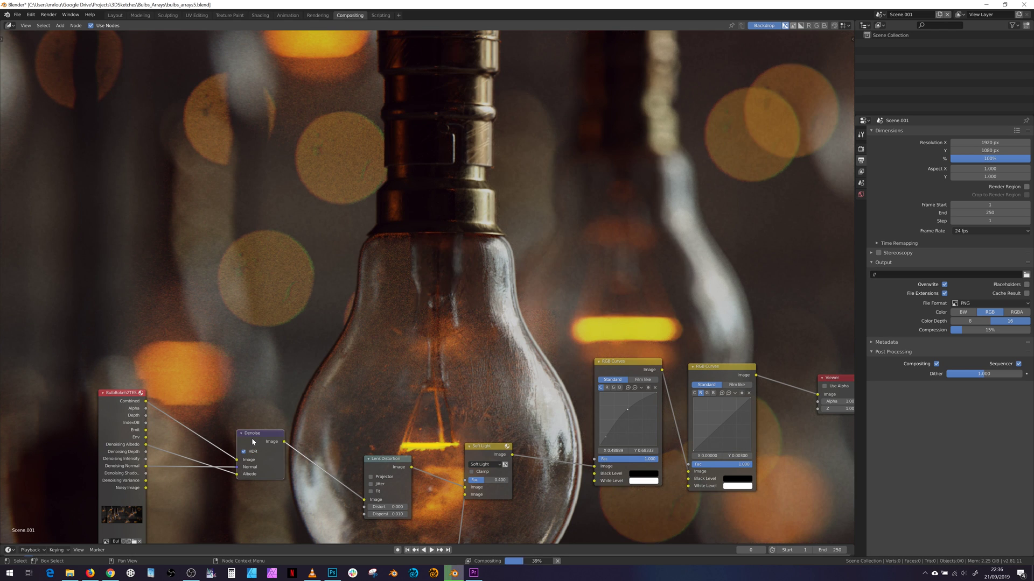